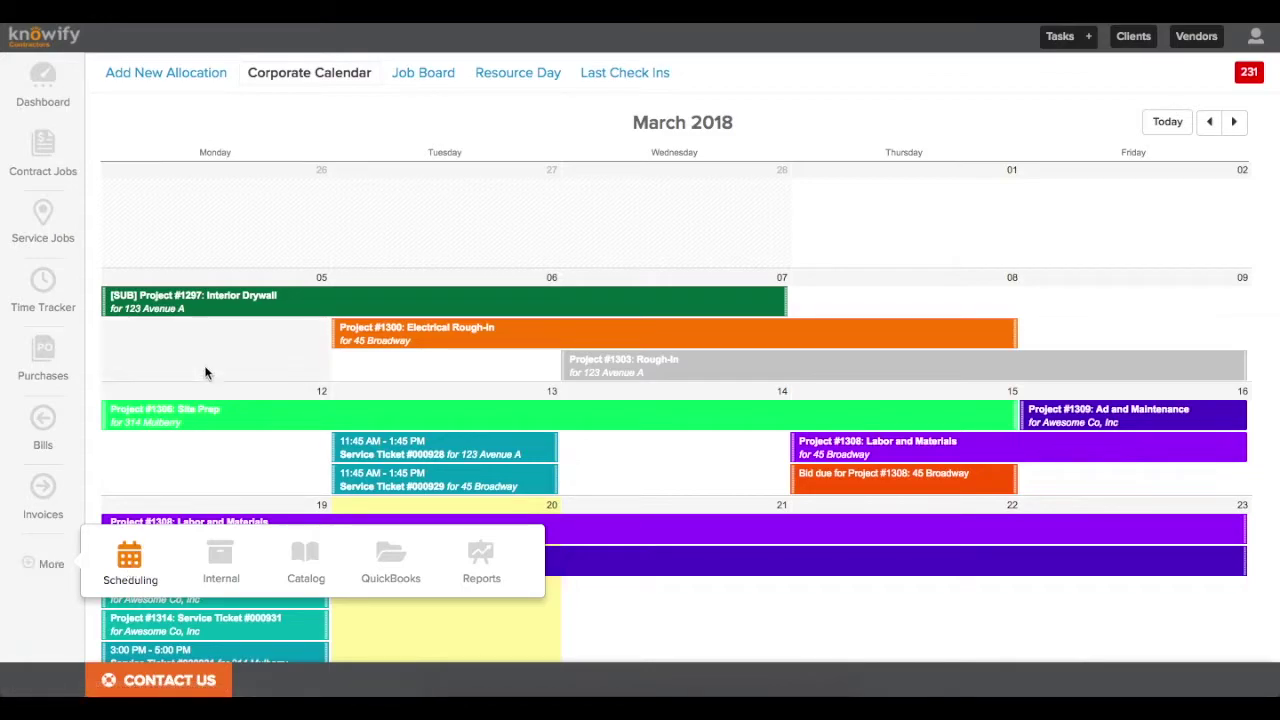
Close the extra-modules popup and scroll the March 2018 calendar down to the last week
left_click(296, 130)
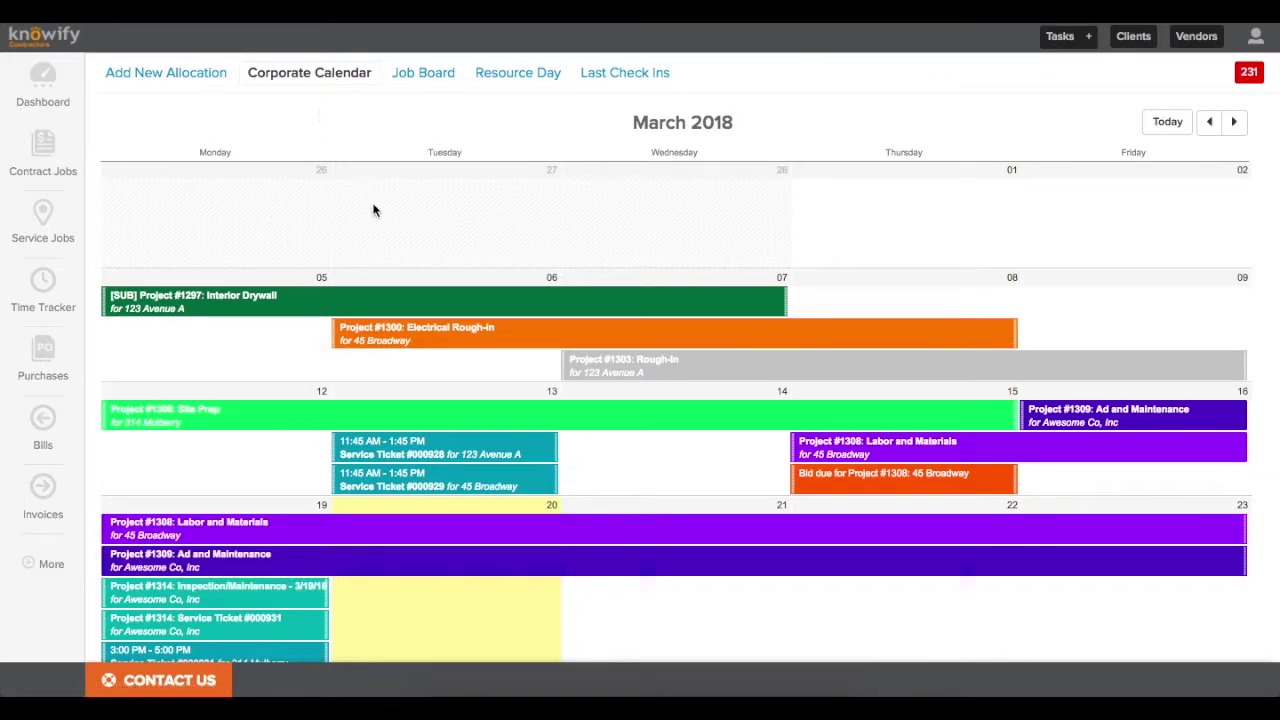
scroll(387, 242, "down", 2)
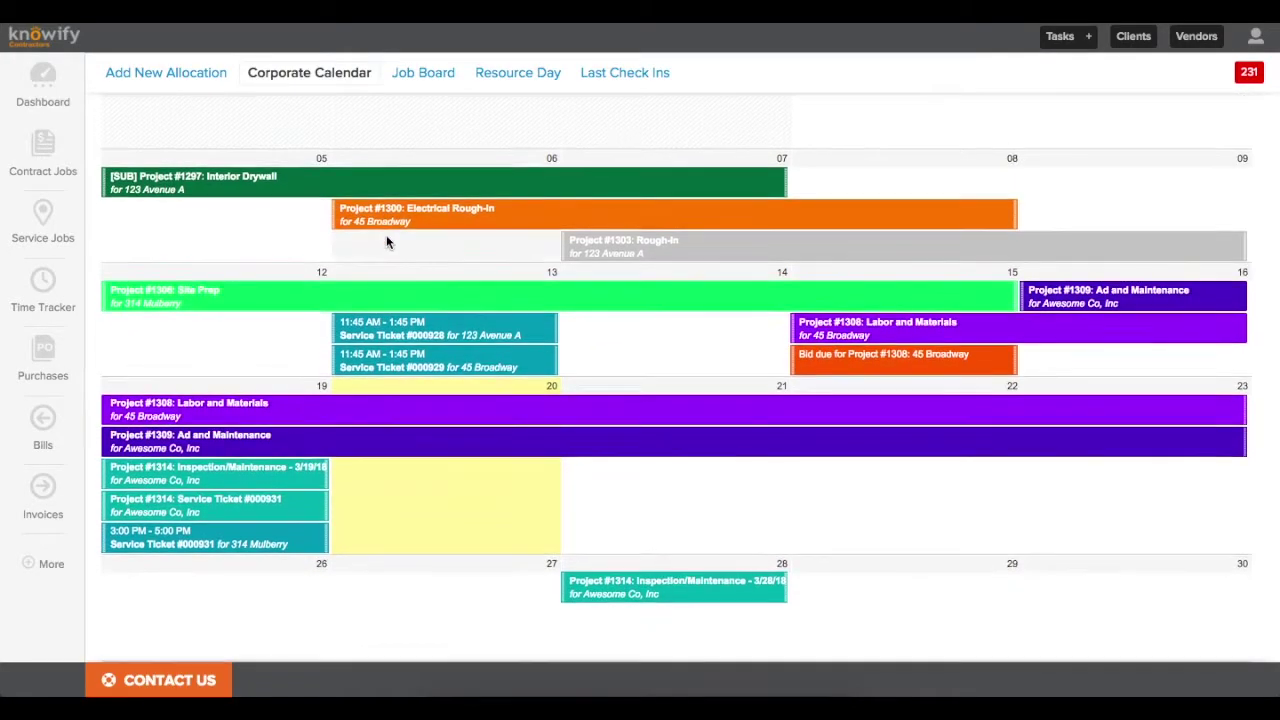
Schedule Project #1306: Framing starting March 20 for 2 calendar days
left_click(434, 489)
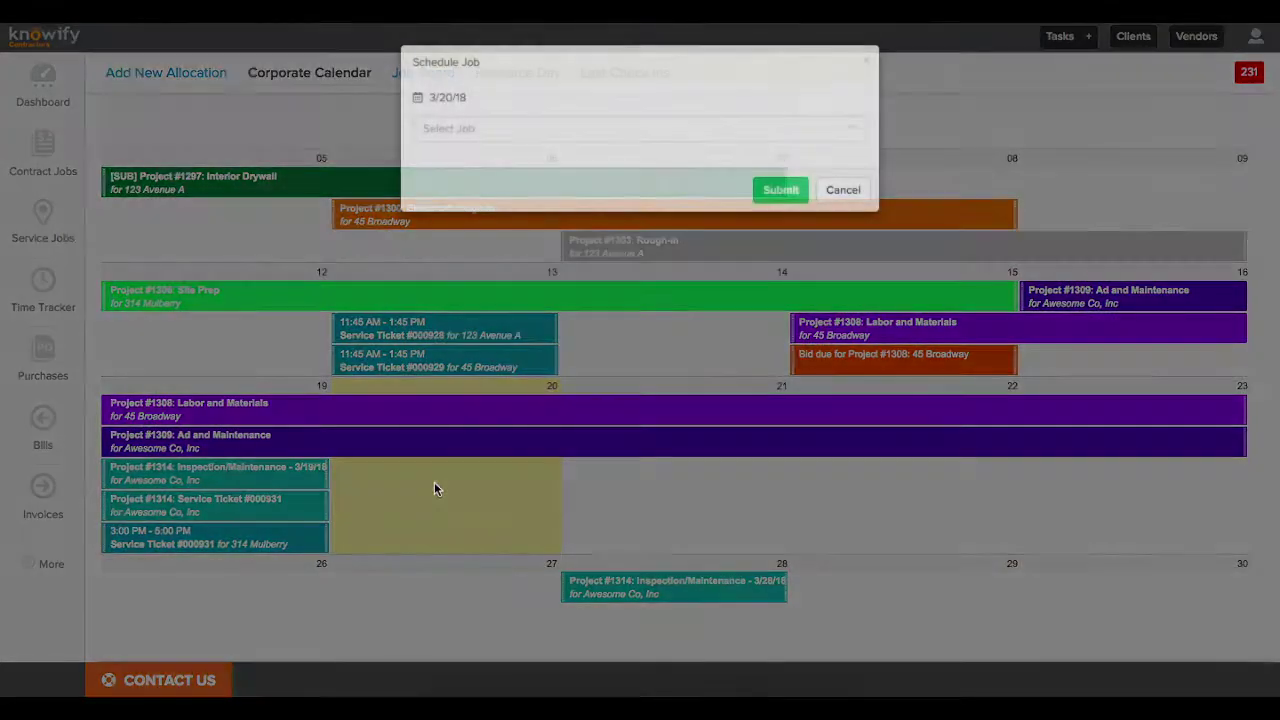
left_click(504, 137)
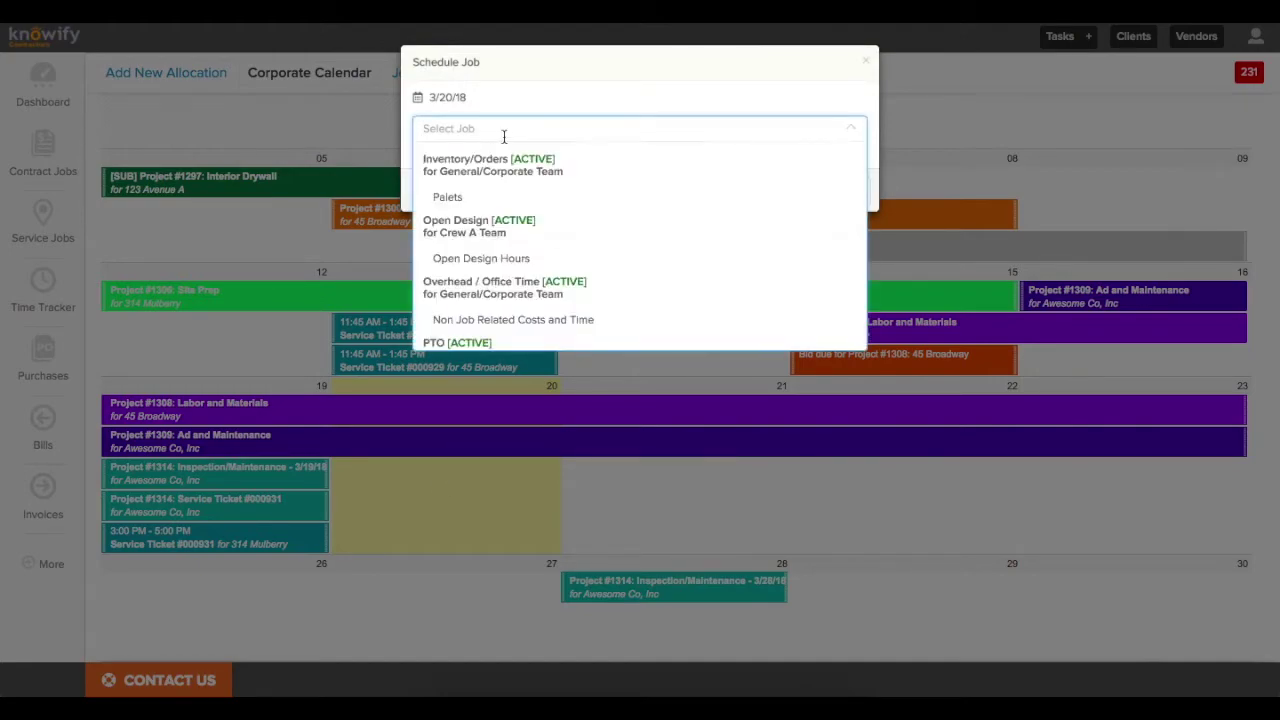
type("1306")
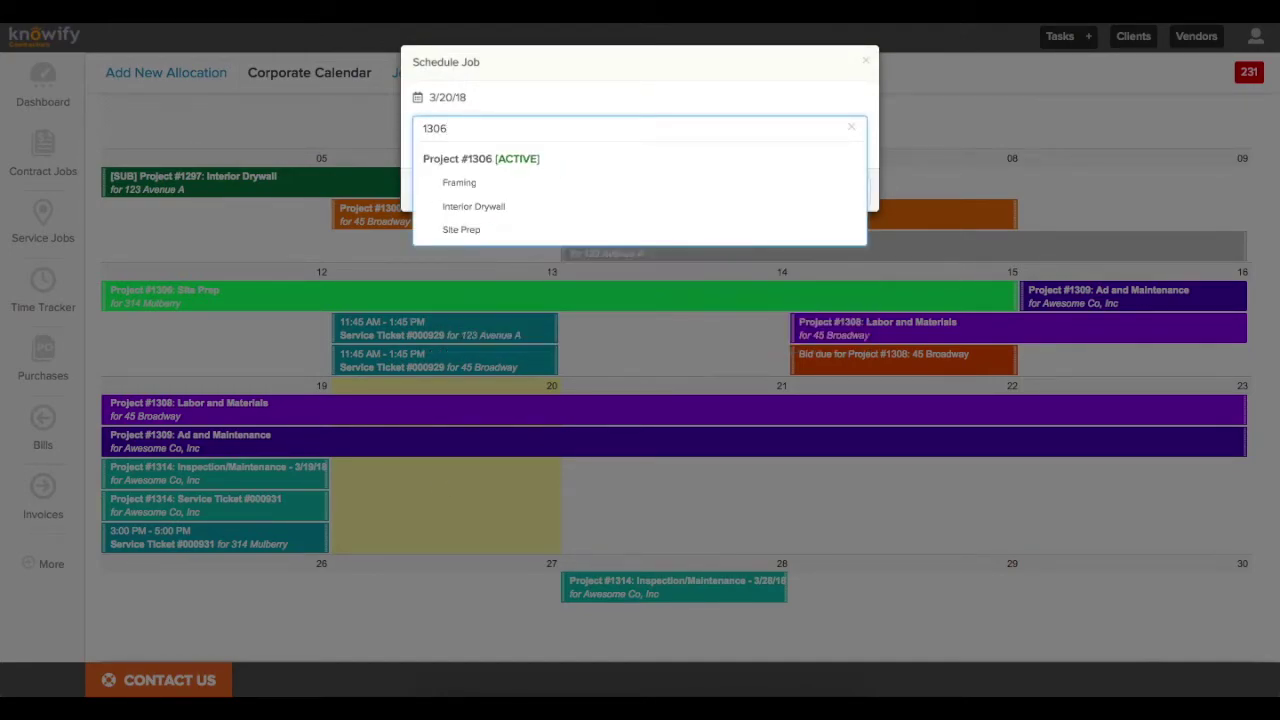
left_click(474, 187)
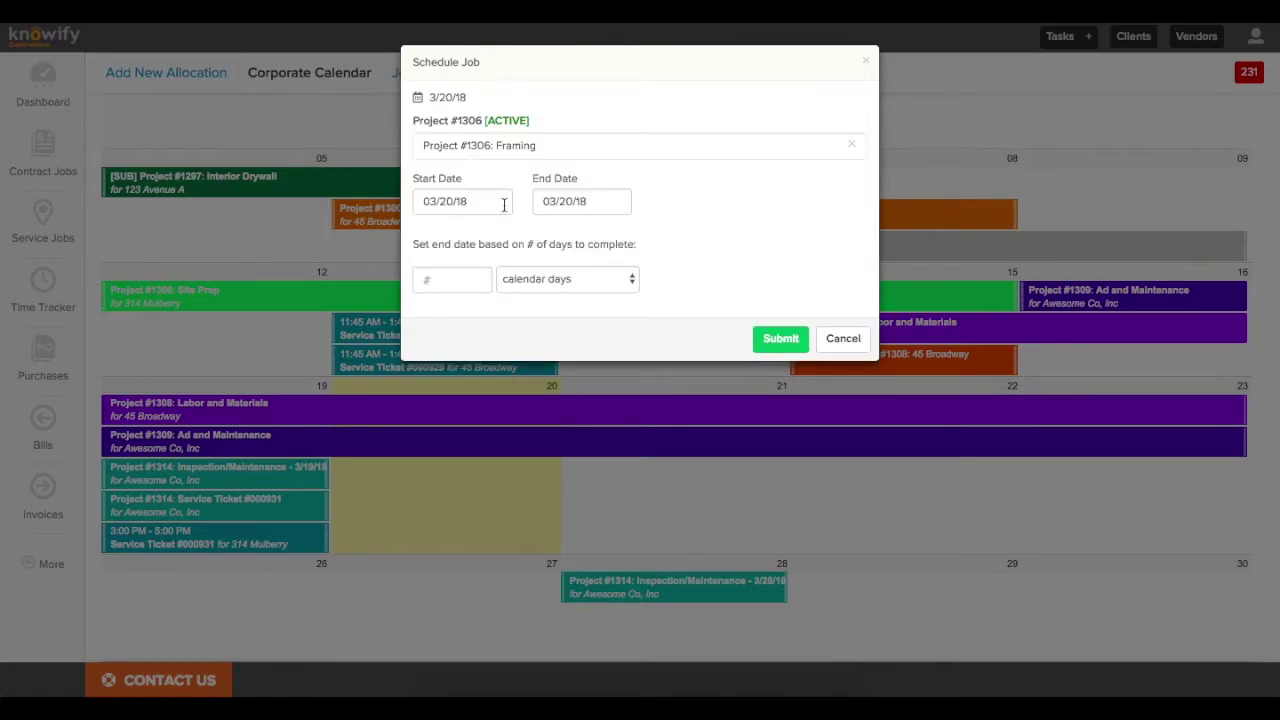
left_click(469, 283)
type("2")
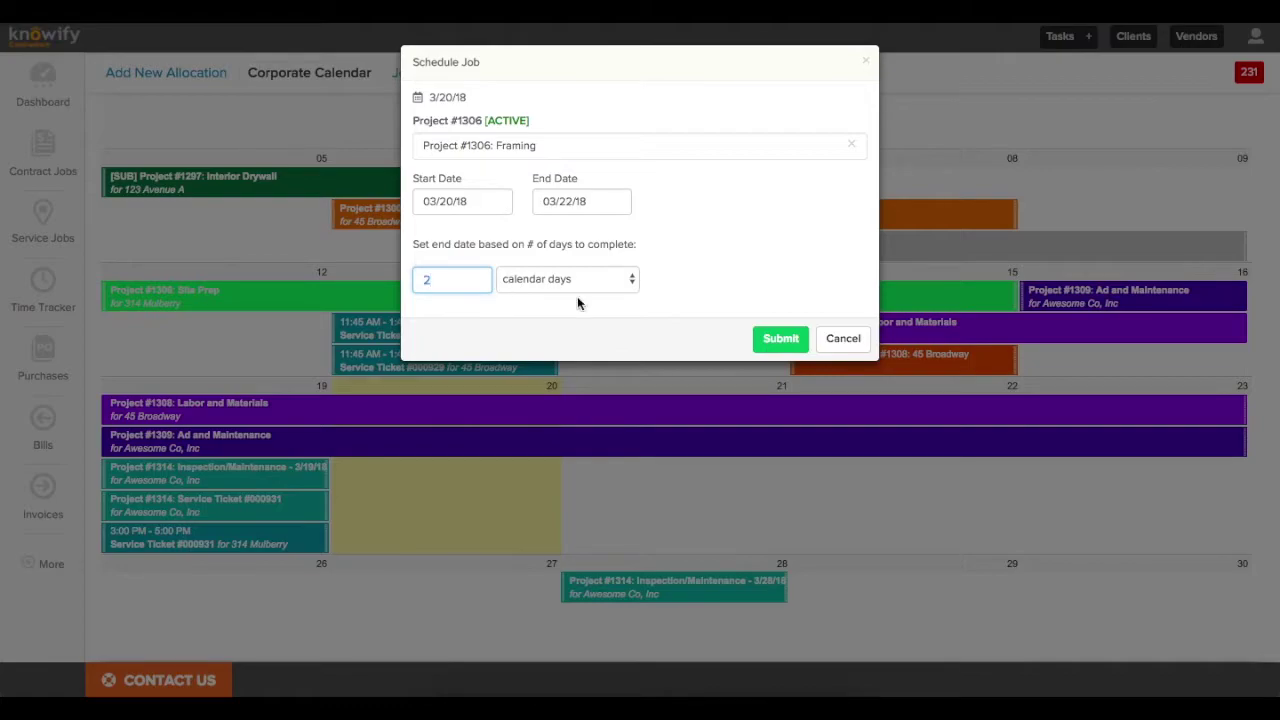
left_click(778, 339)
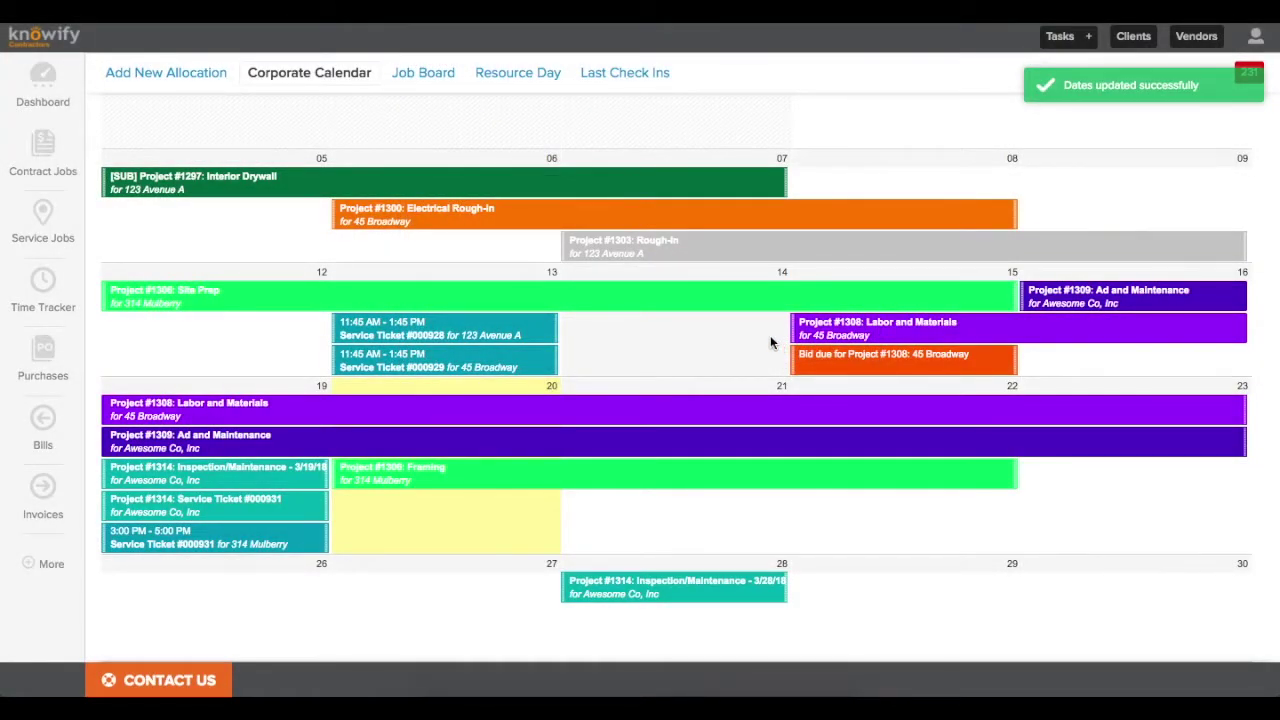
mouse_move(667, 466)
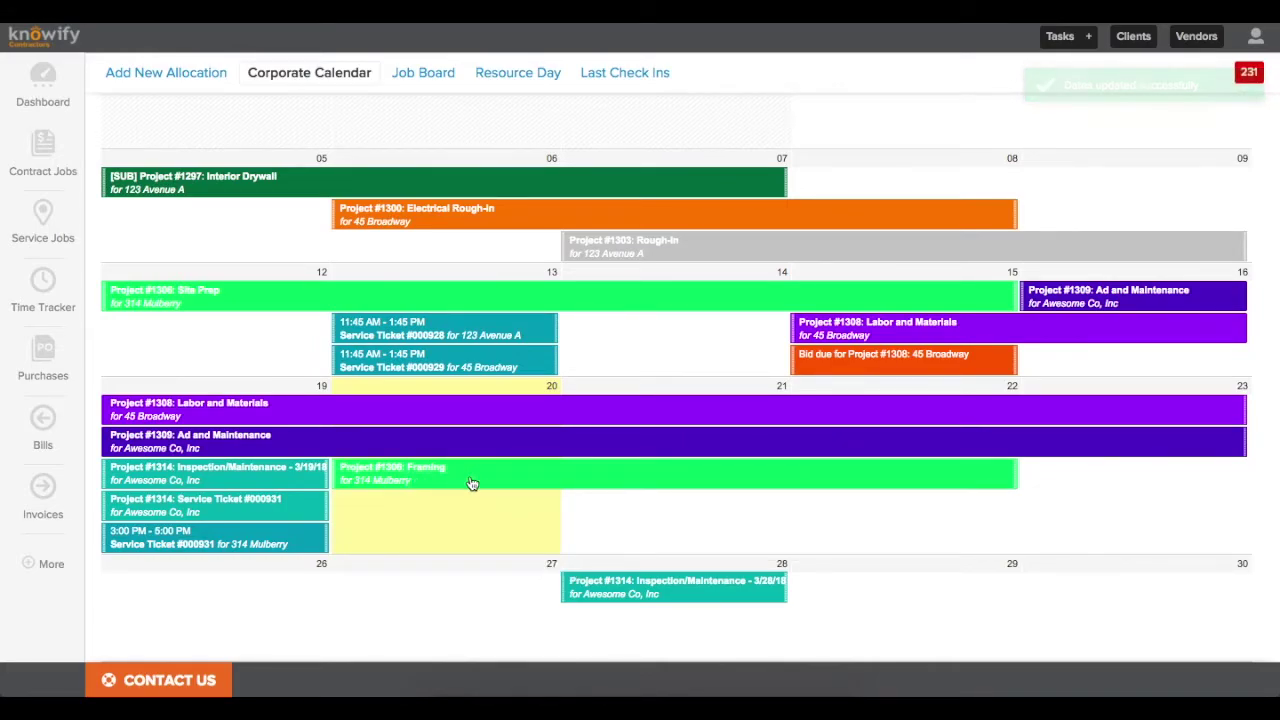
left_click_drag(472, 484, 608, 486)
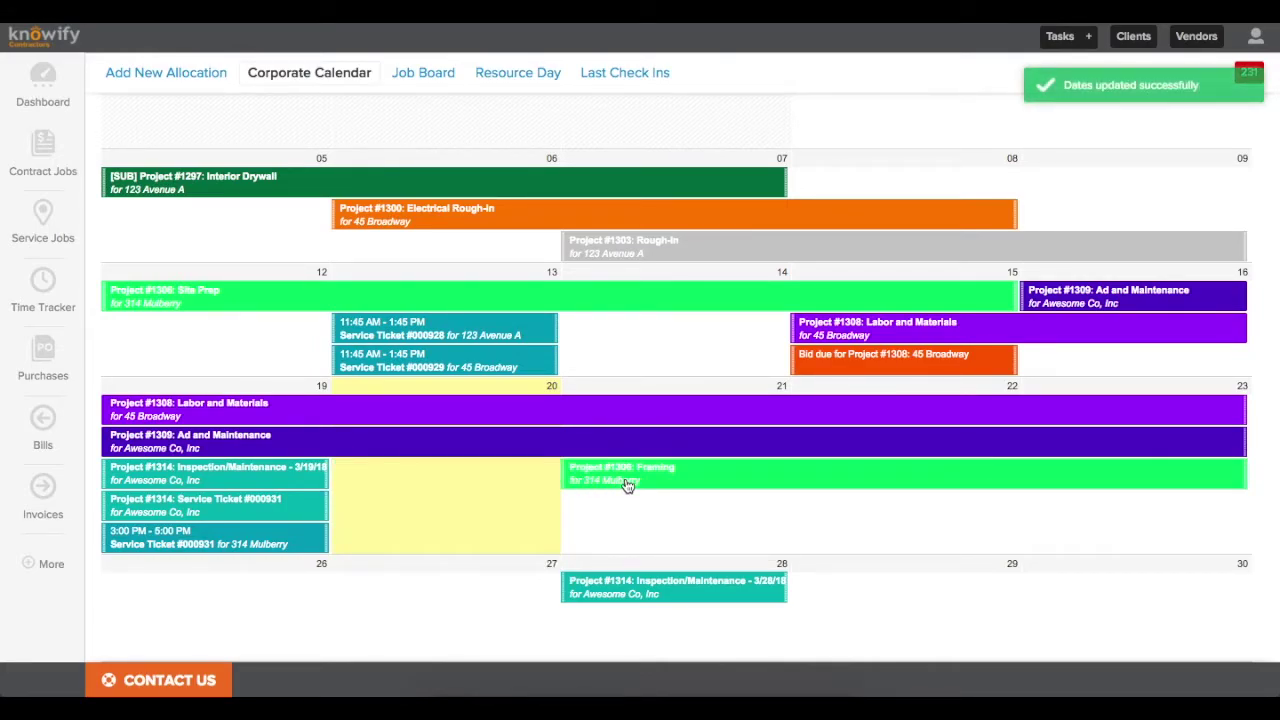
mouse_move(626, 485)
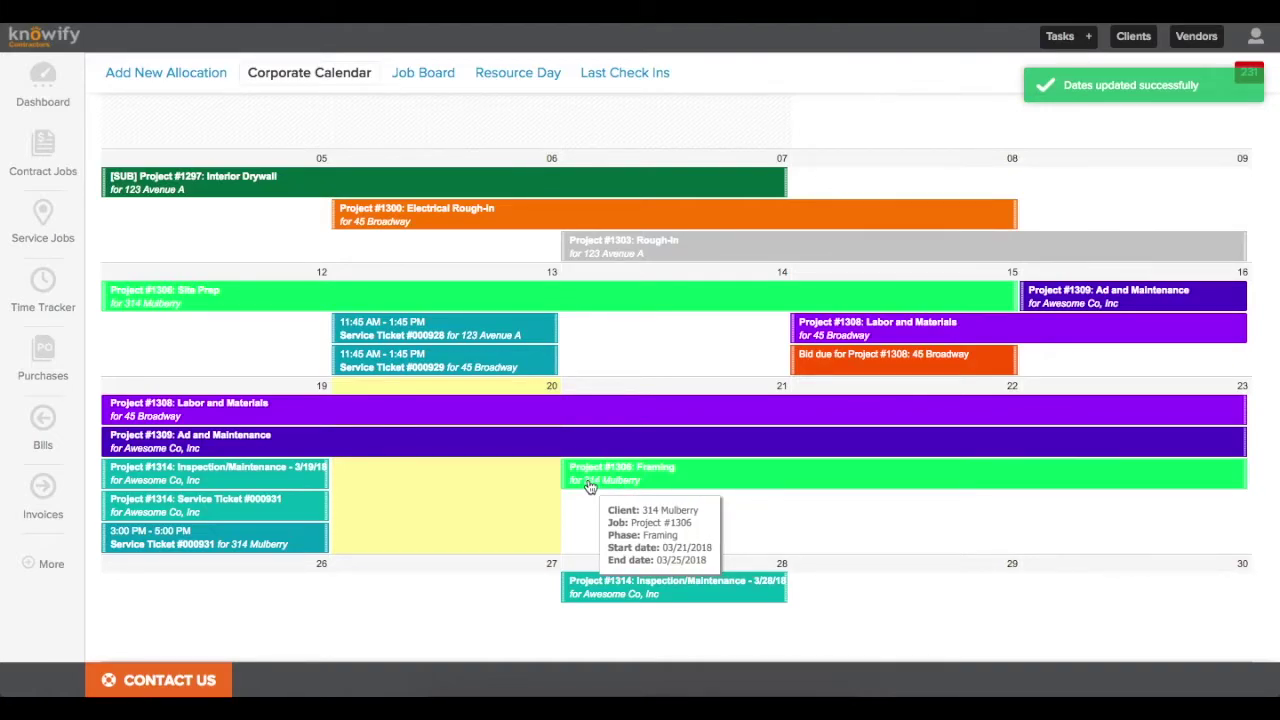
left_click_drag(591, 486, 300, 492)
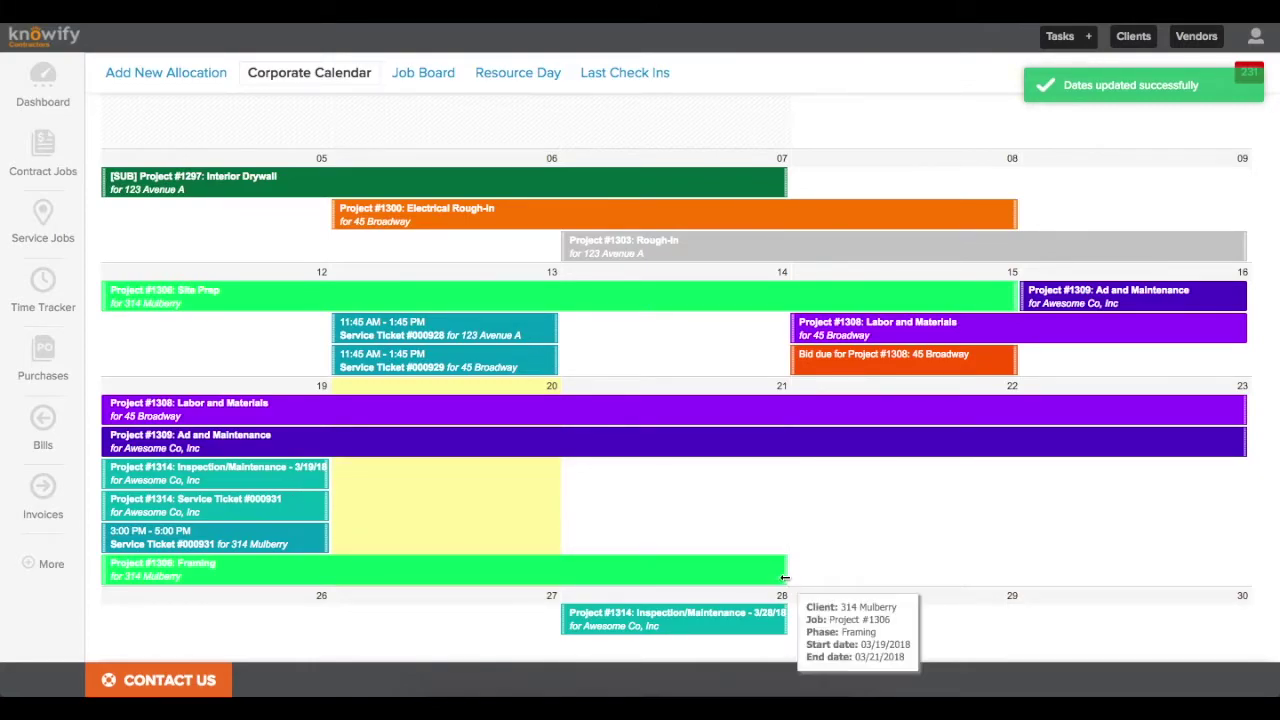
left_click_drag(786, 586, 846, 586)
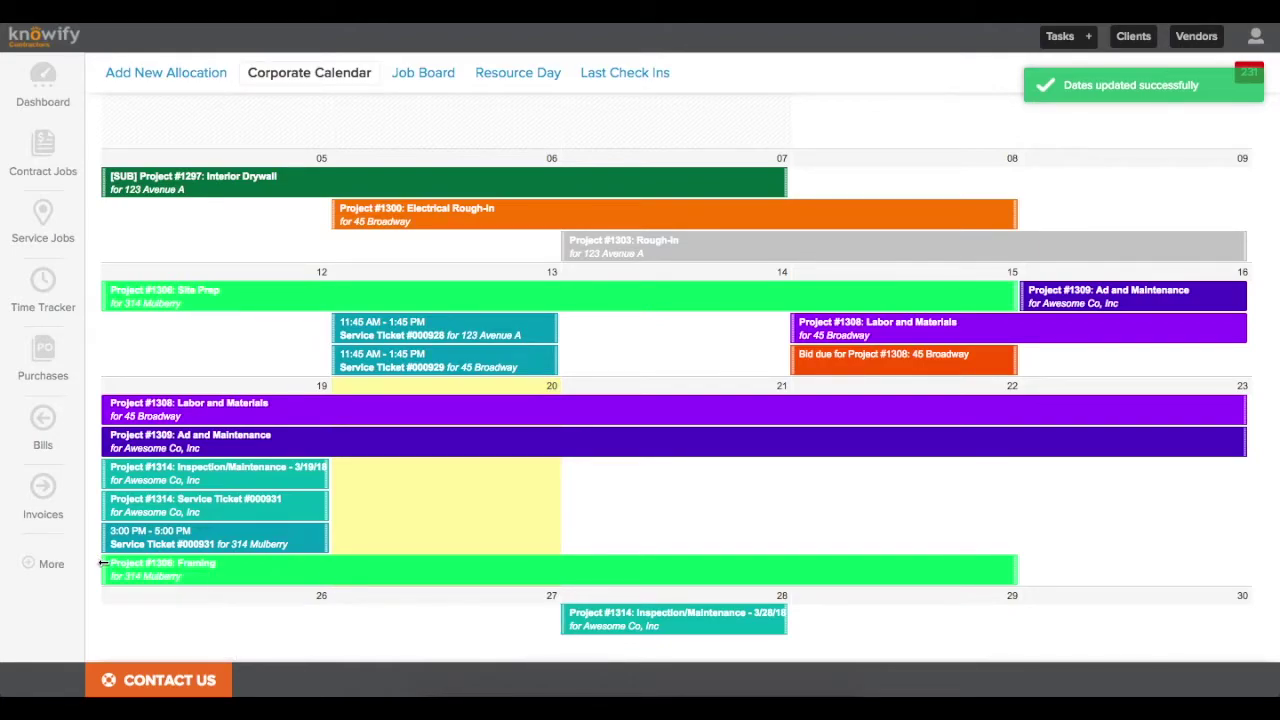
left_click_drag(102, 564, 352, 568)
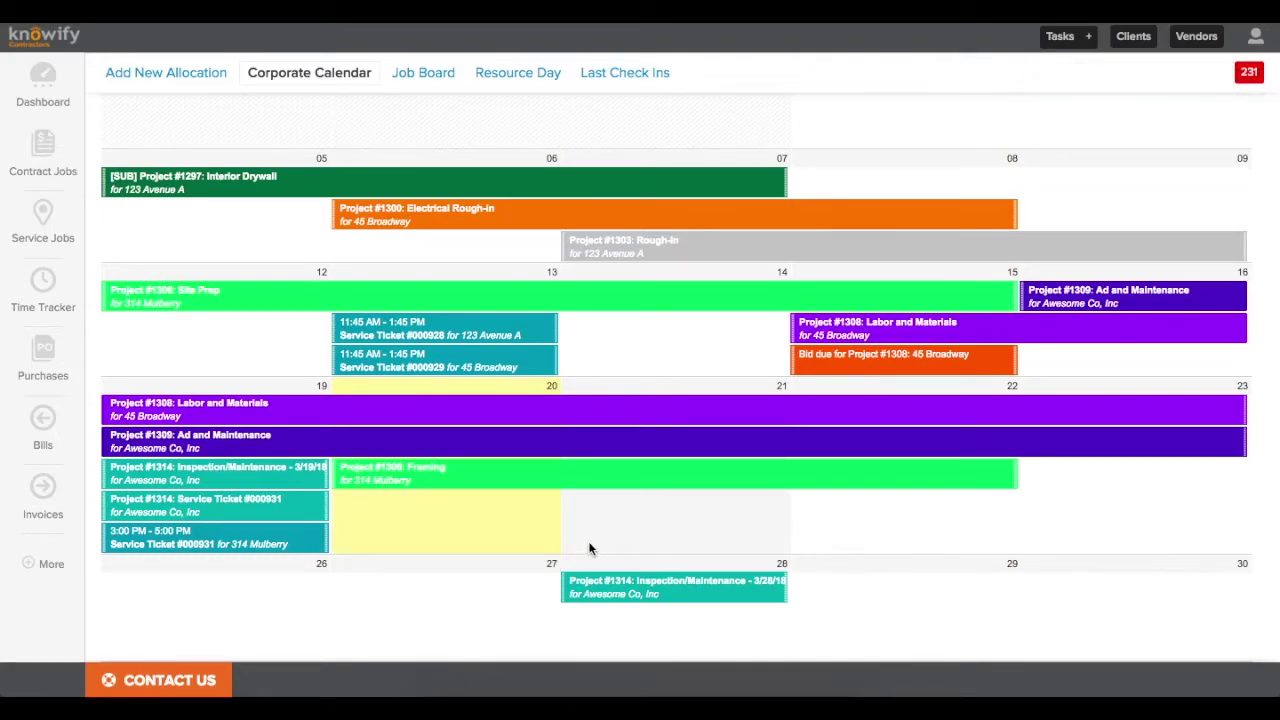
scroll(588, 548, "up", 1)
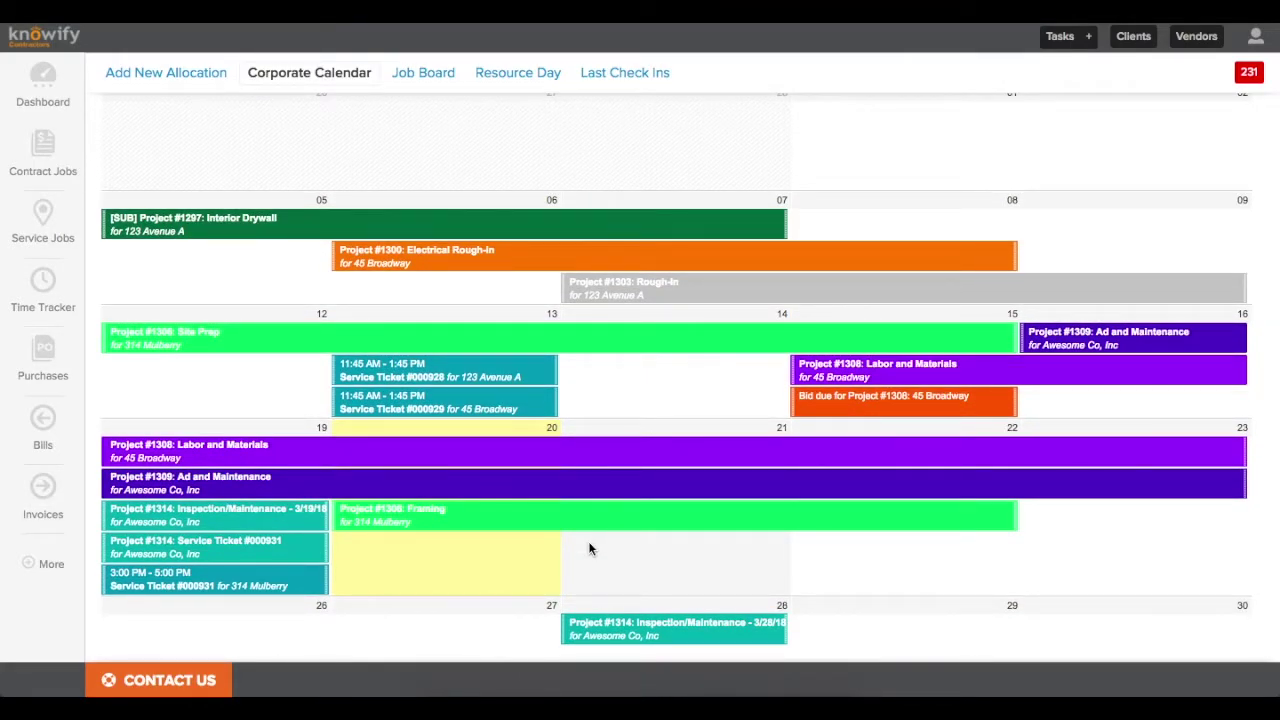
left_click(425, 79)
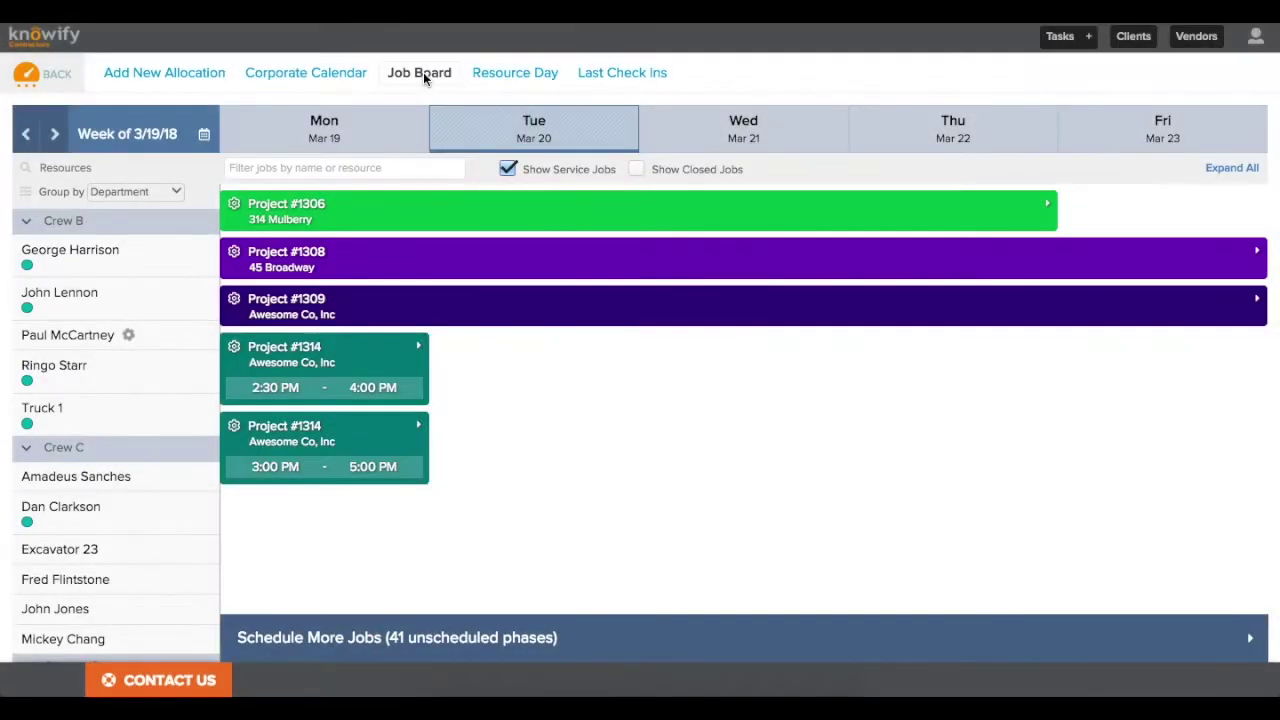
Expand Projects #1309, #1308 and #1306 on the Job Board and show the unscheduled phases list
left_click(495, 304)
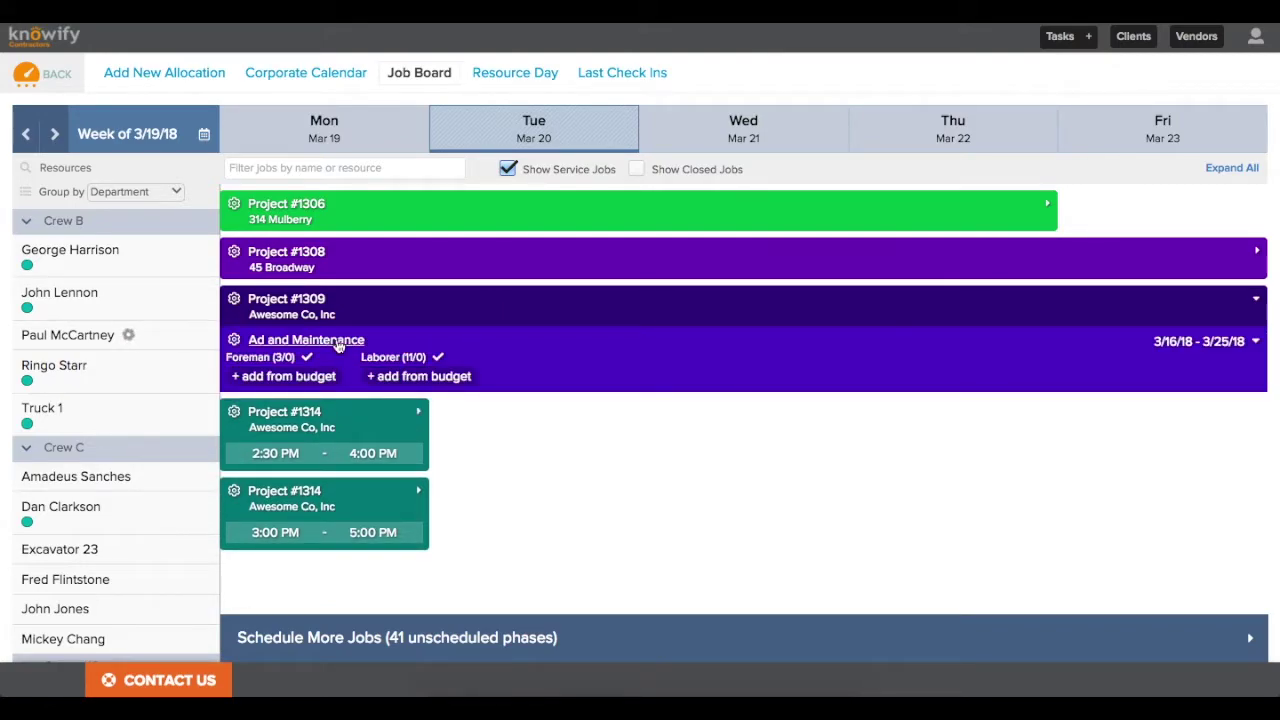
left_click(371, 269)
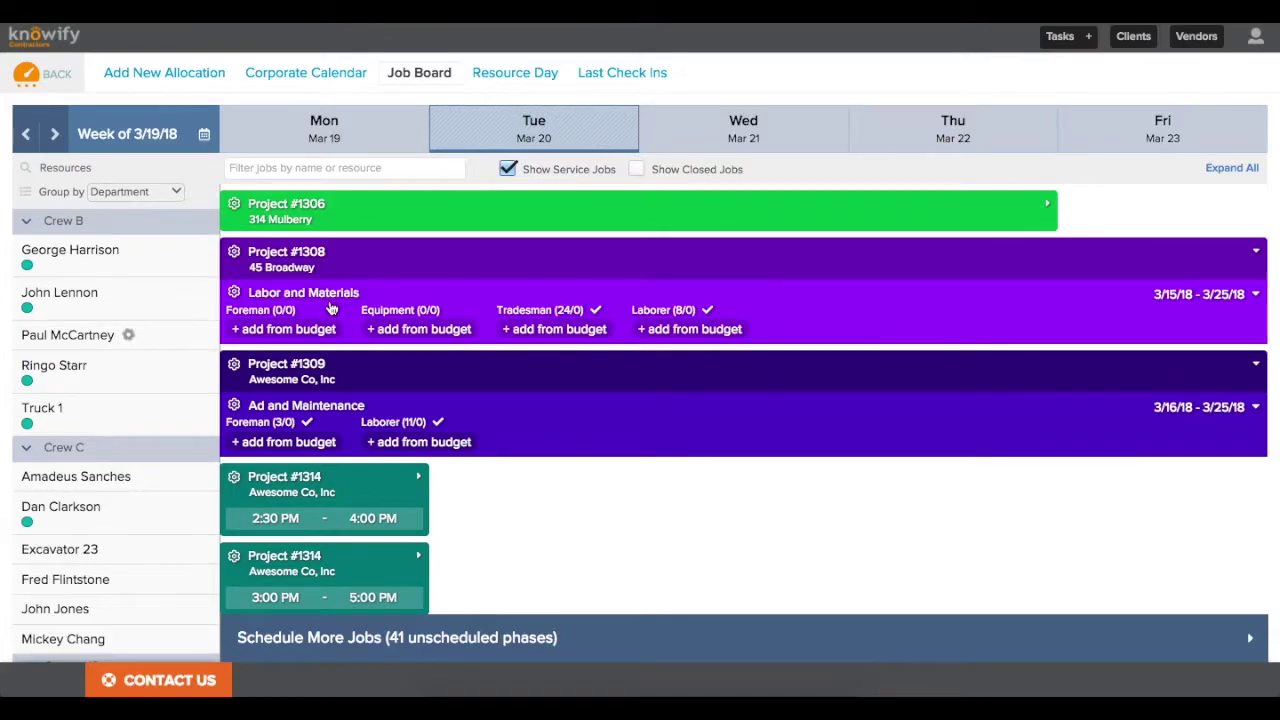
left_click(443, 220)
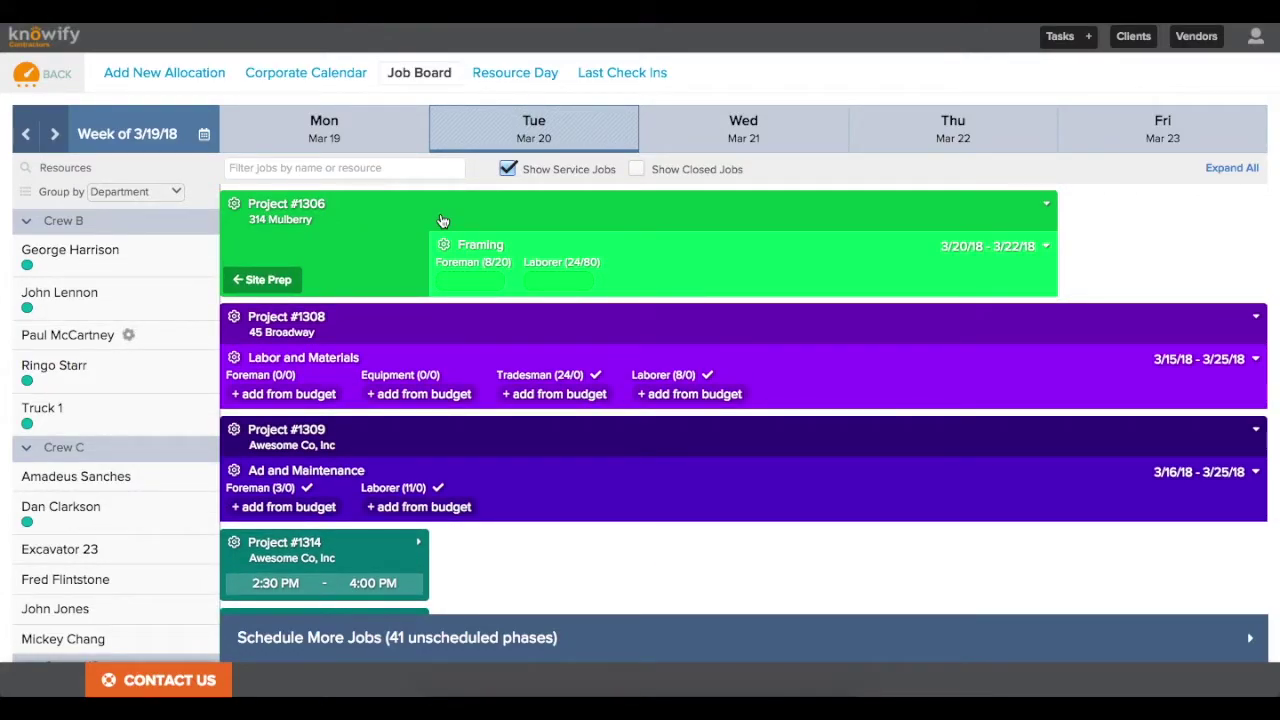
left_click(394, 648)
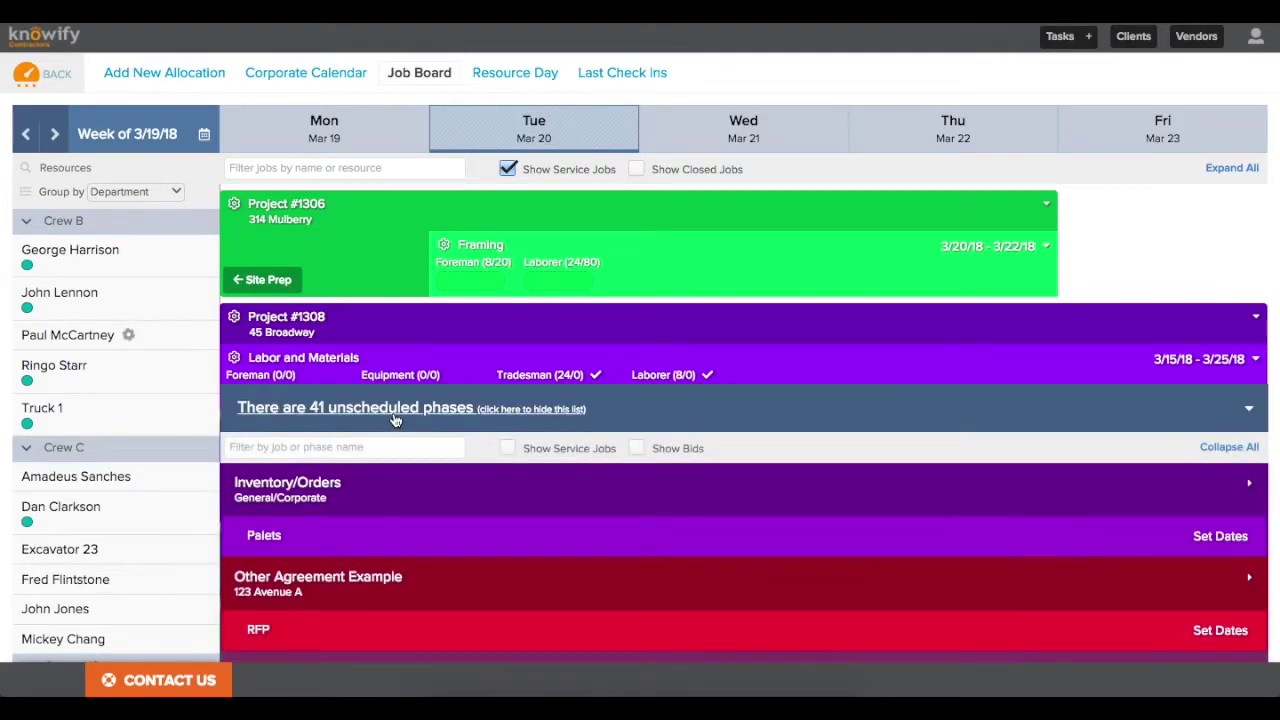
Filter unscheduled phases by 1306, date Interior Drywall 3/21–3/23/18, then hide the list
left_click(300, 447)
type("130")
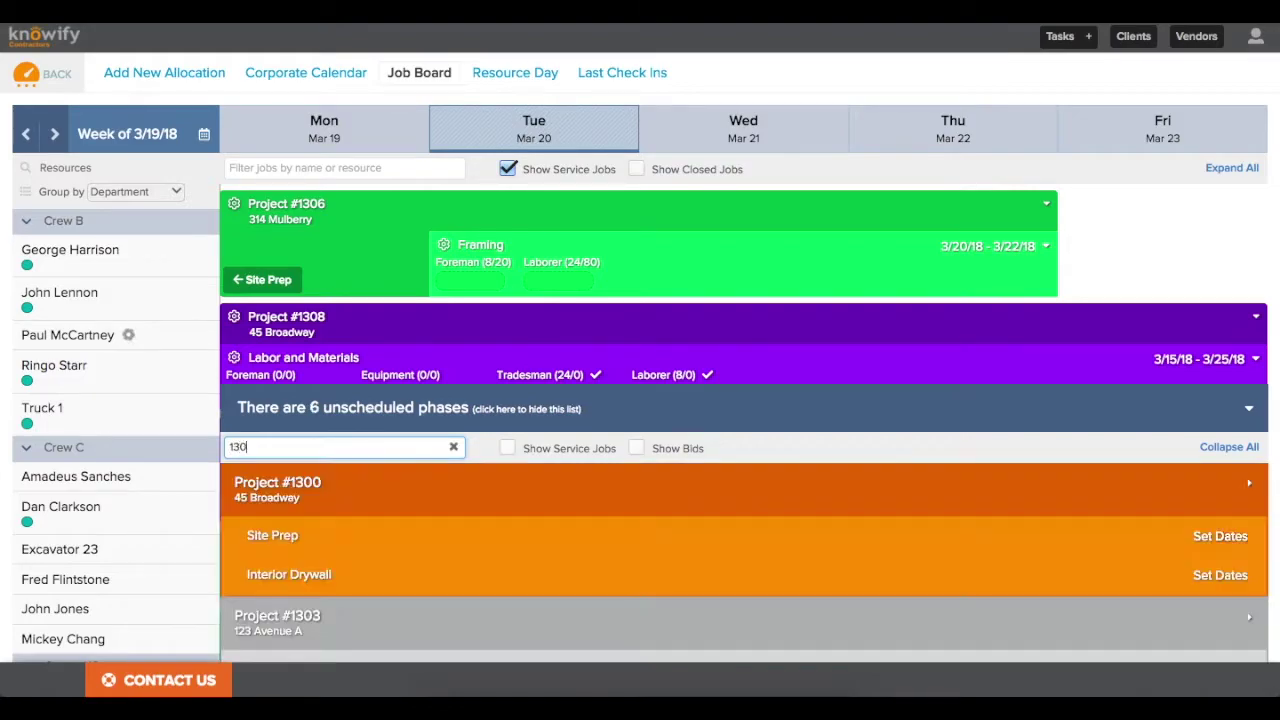
type("6")
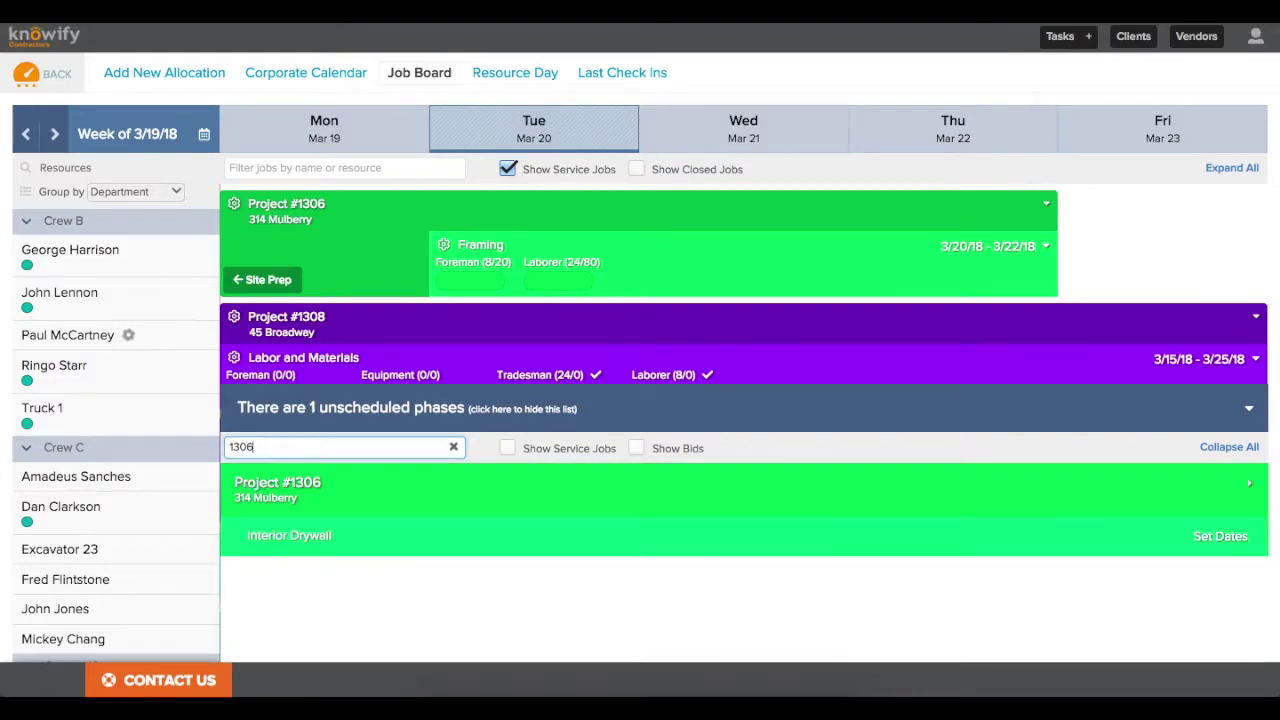
left_click(1237, 548)
left_click(1133, 614)
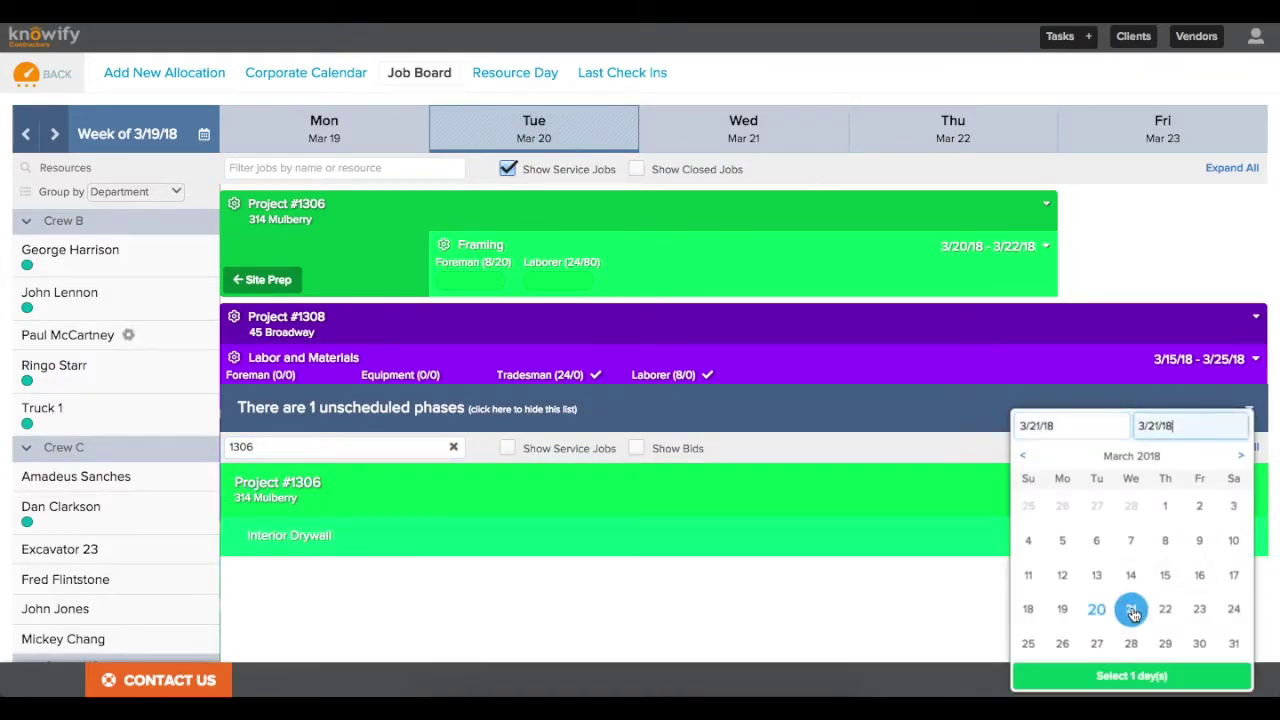
left_click(1200, 614)
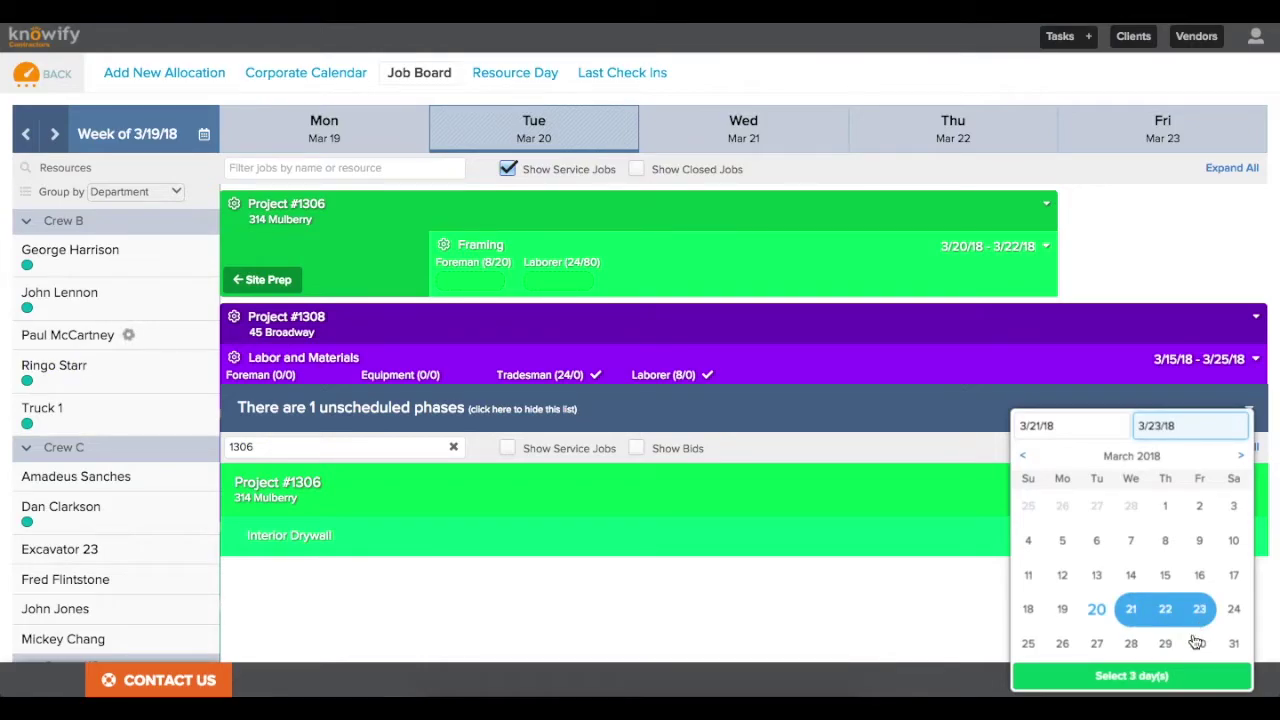
left_click(1182, 678)
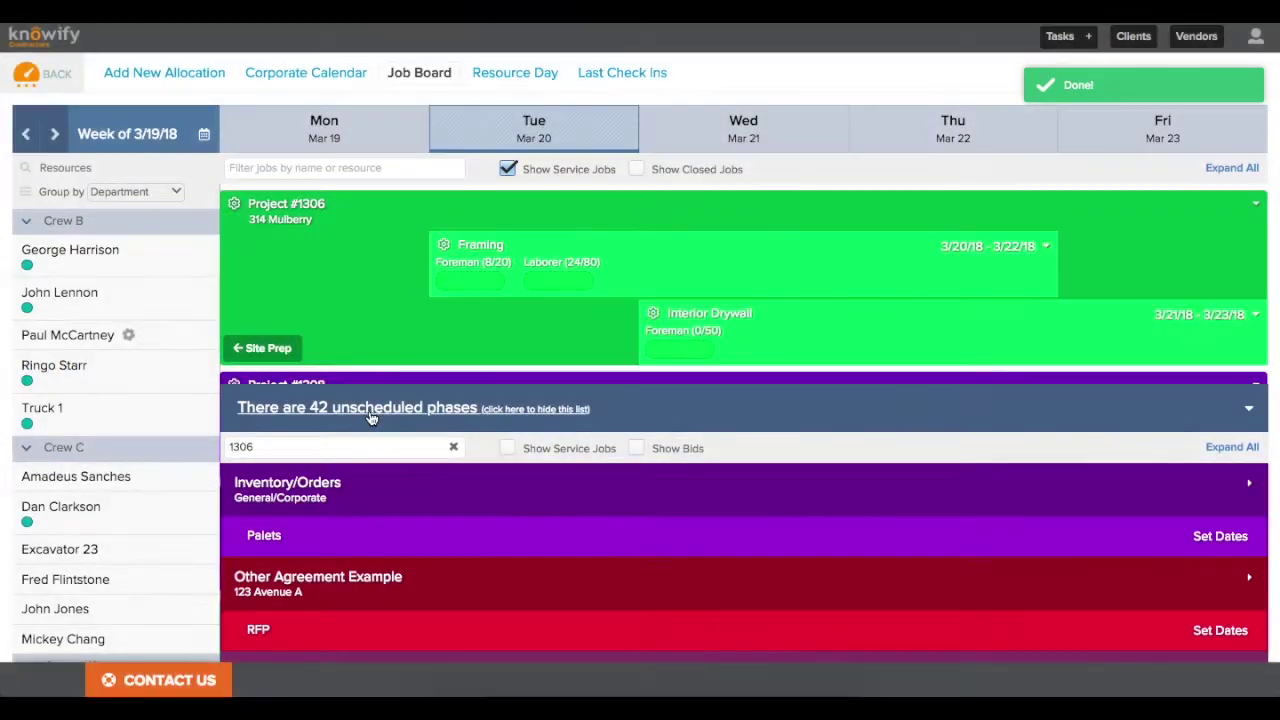
left_click(365, 417)
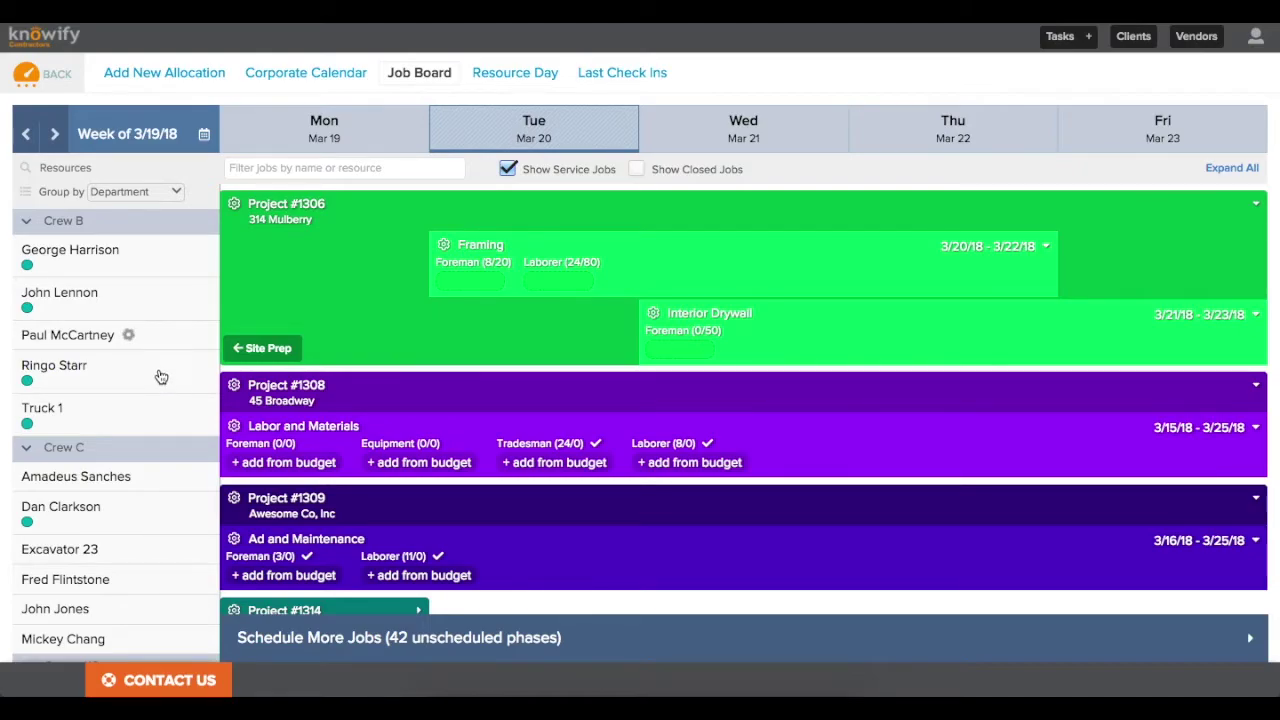
Book the four Crew B members on Framing for Tuesday and full time on Interior Drywall
left_click_drag(160, 368, 170, 261)
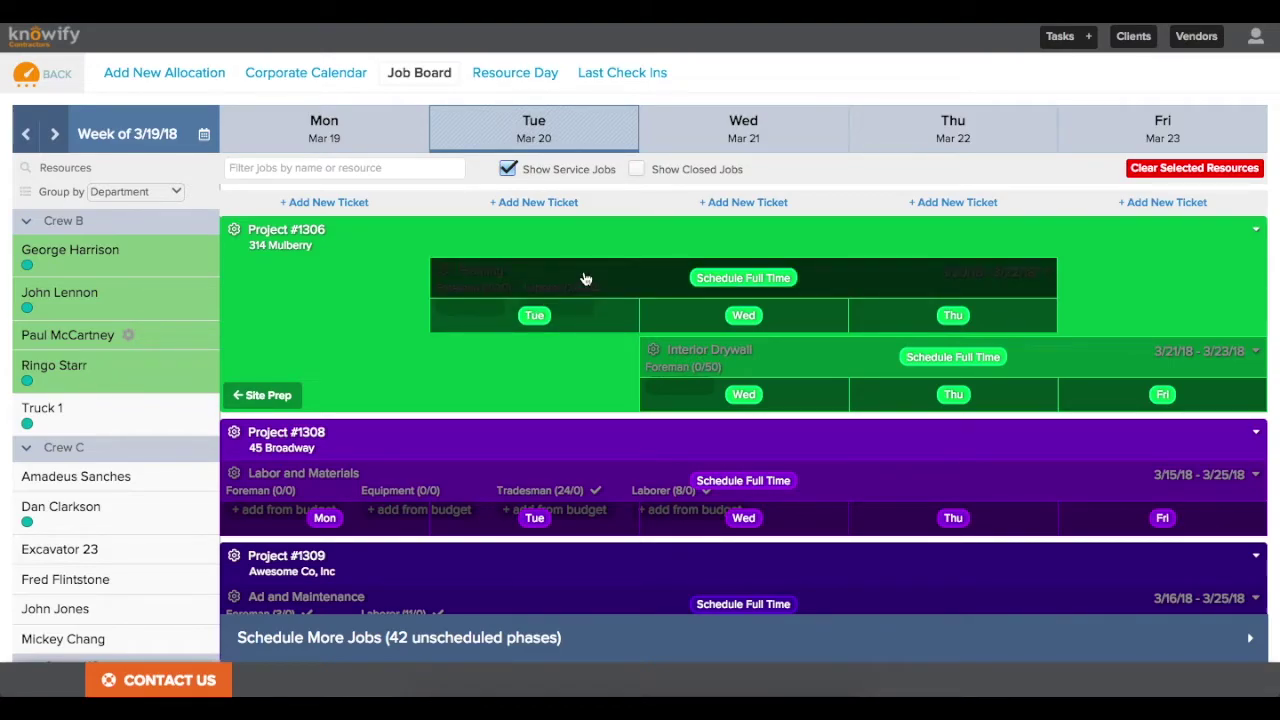
left_click(577, 316)
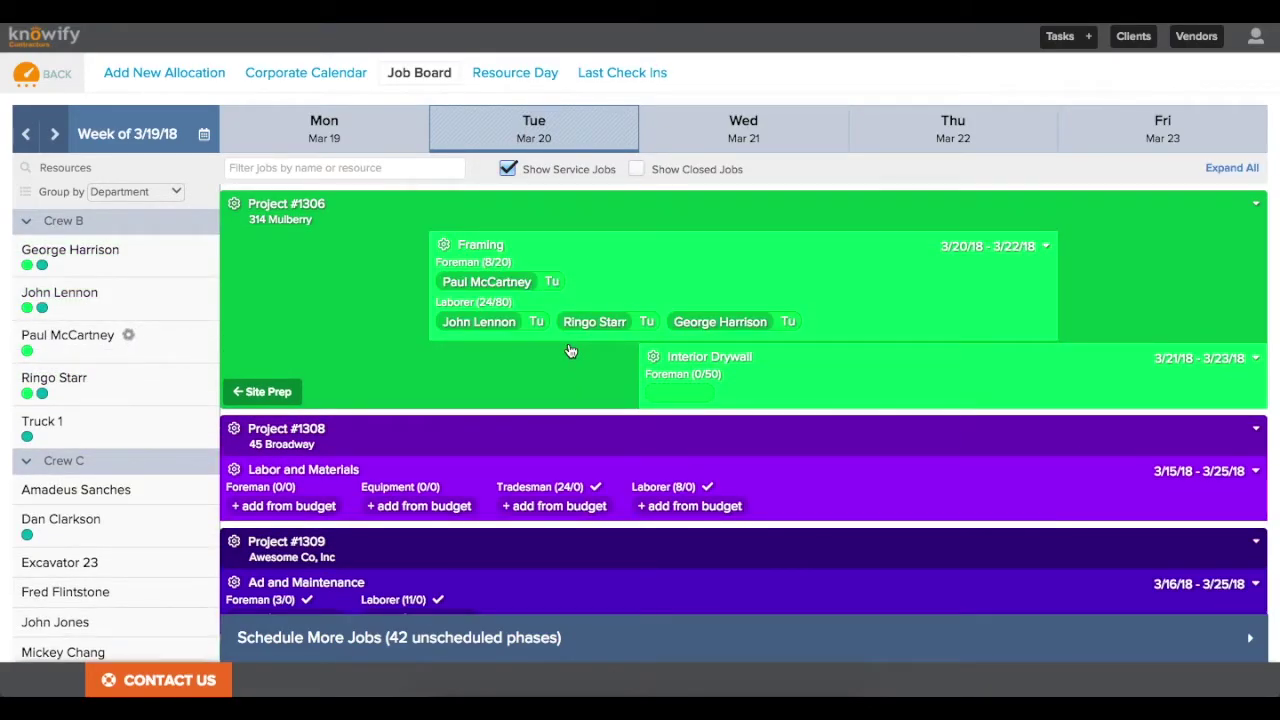
left_click(182, 384)
left_click(186, 348)
left_click(185, 310)
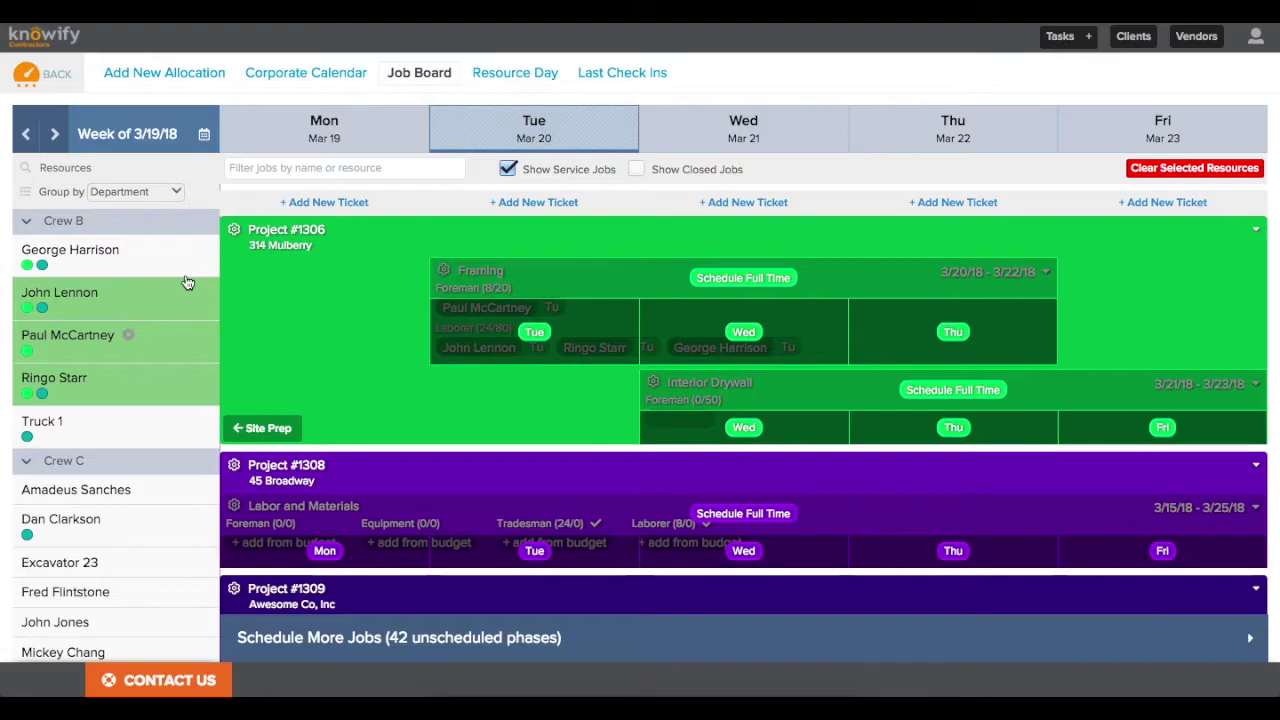
left_click(184, 262)
left_click(176, 225)
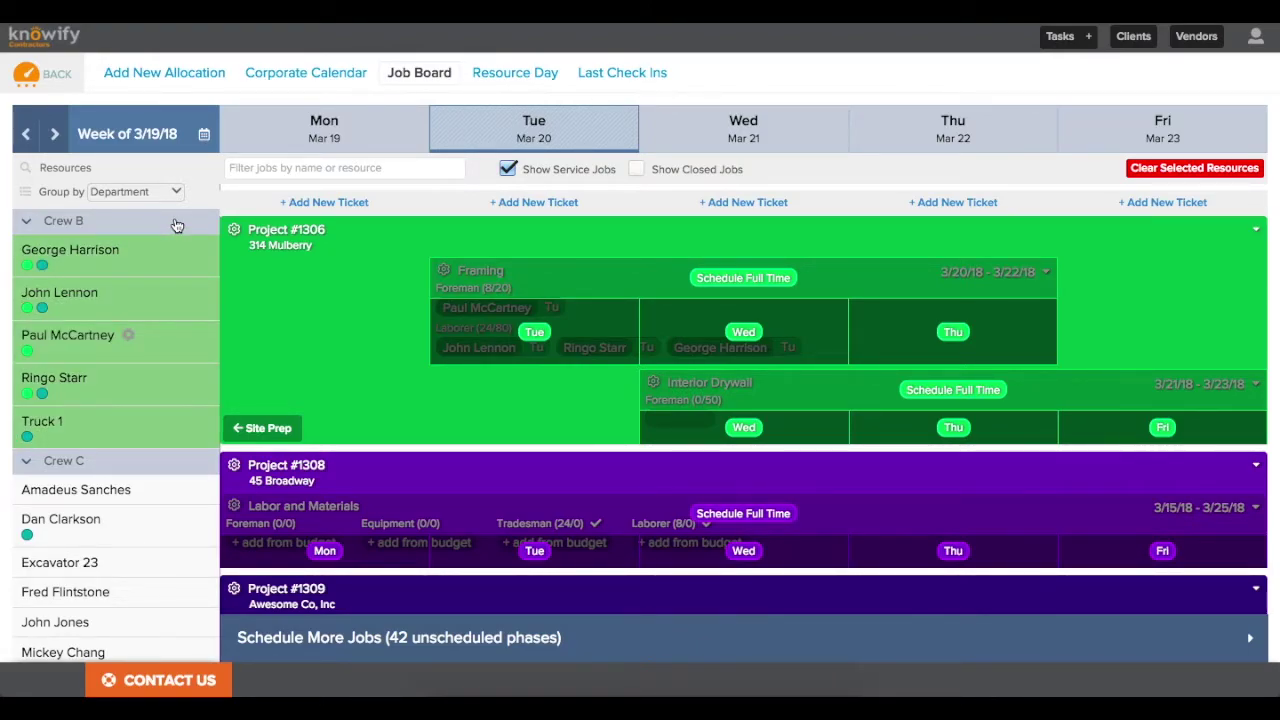
left_click(183, 431)
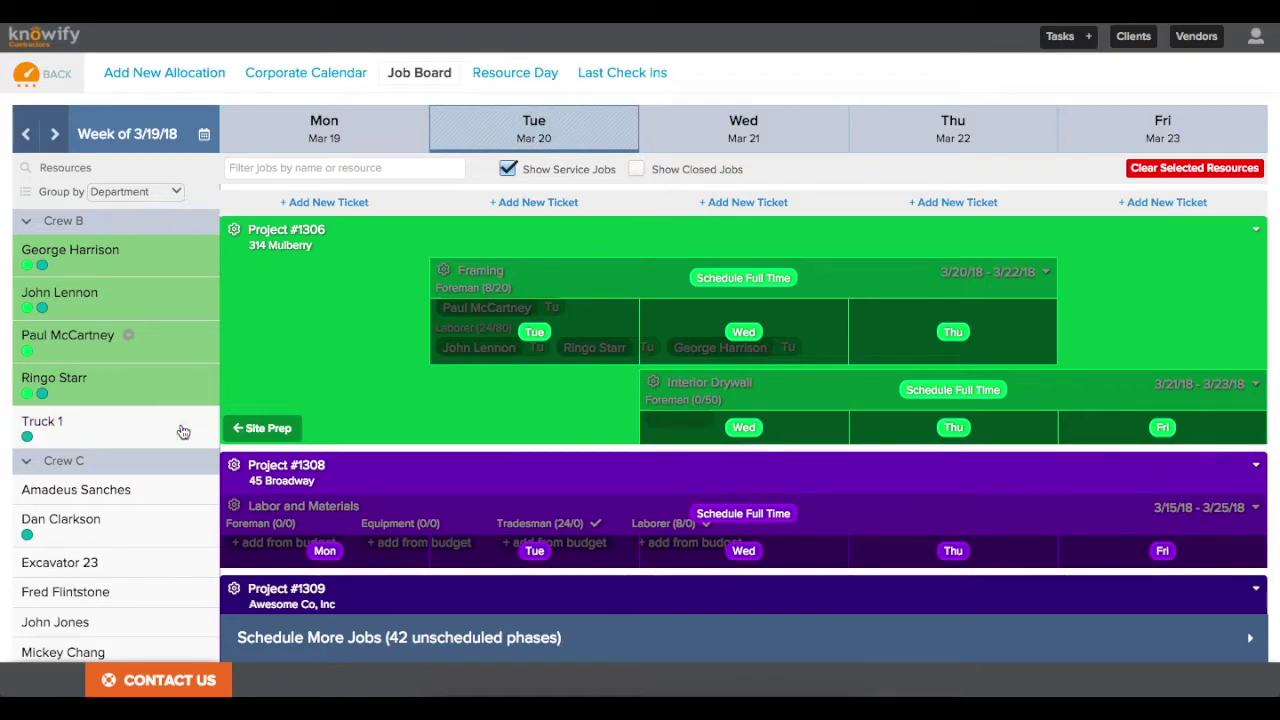
left_click(750, 404)
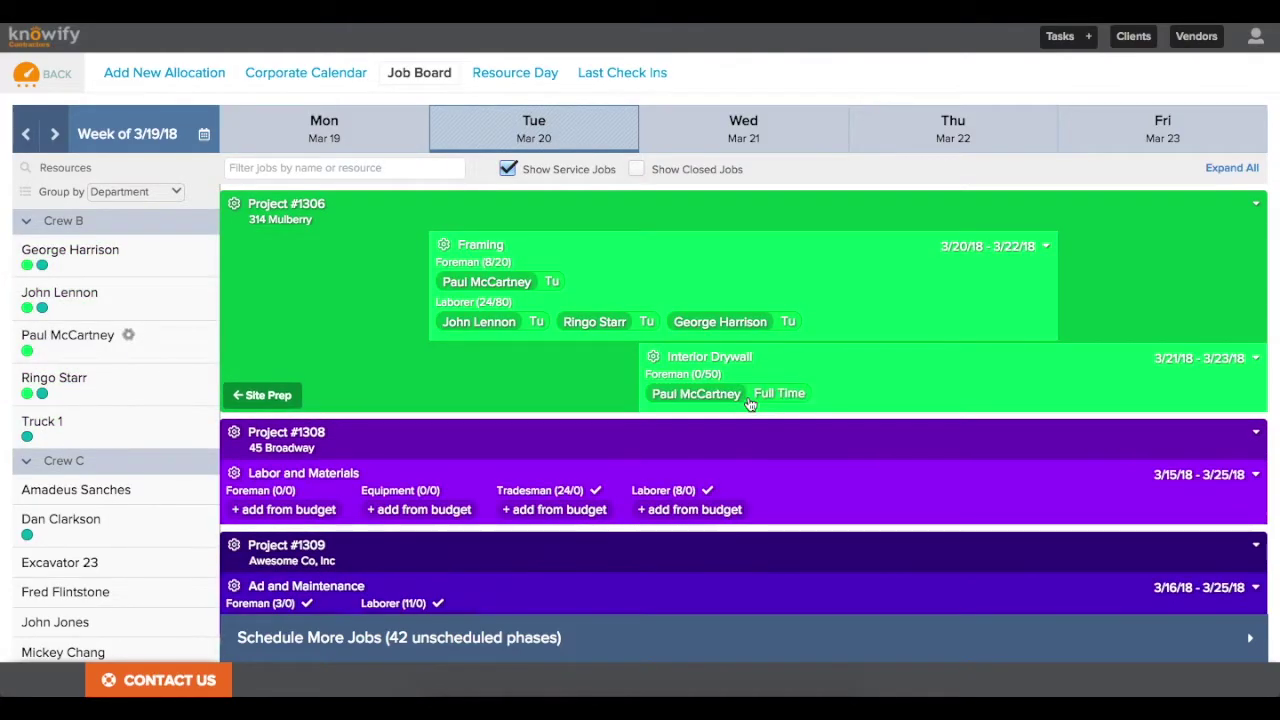
Remove the foreman and all three laborers from the Interior Drywall phase
left_click(778, 403)
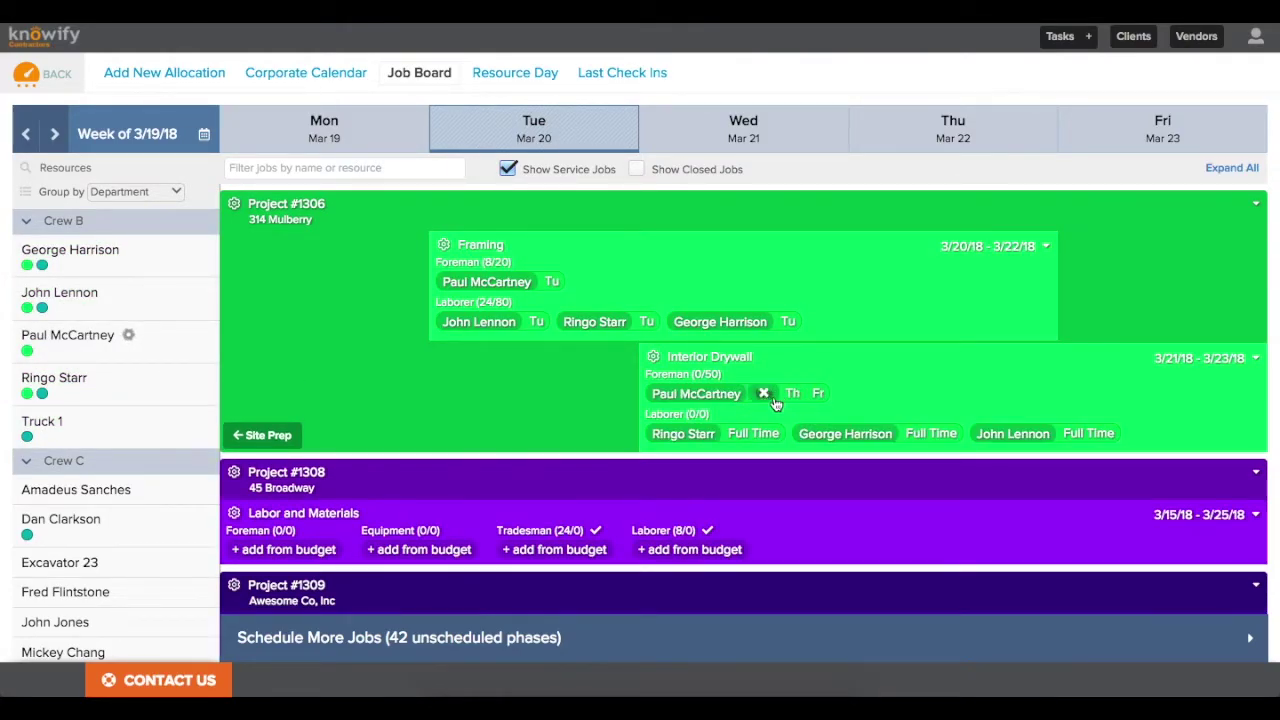
left_click(818, 394)
mouse_move(695, 398)
left_click(657, 394)
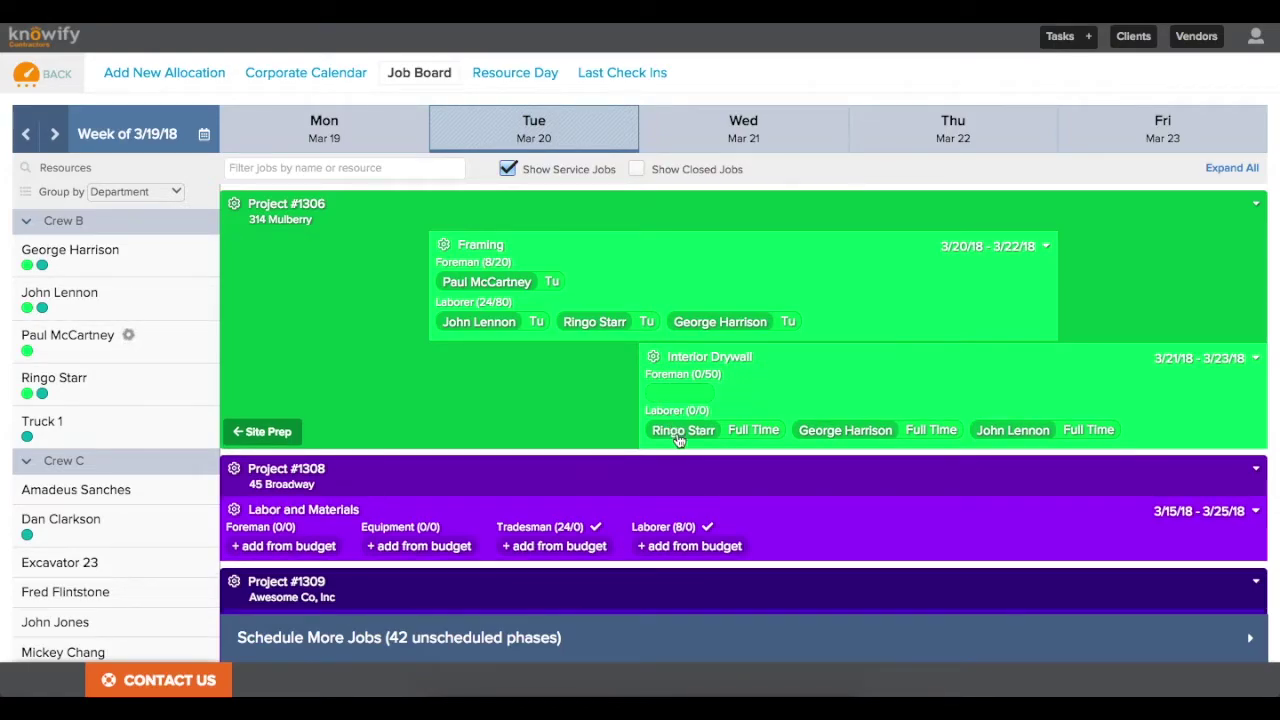
left_click(657, 431)
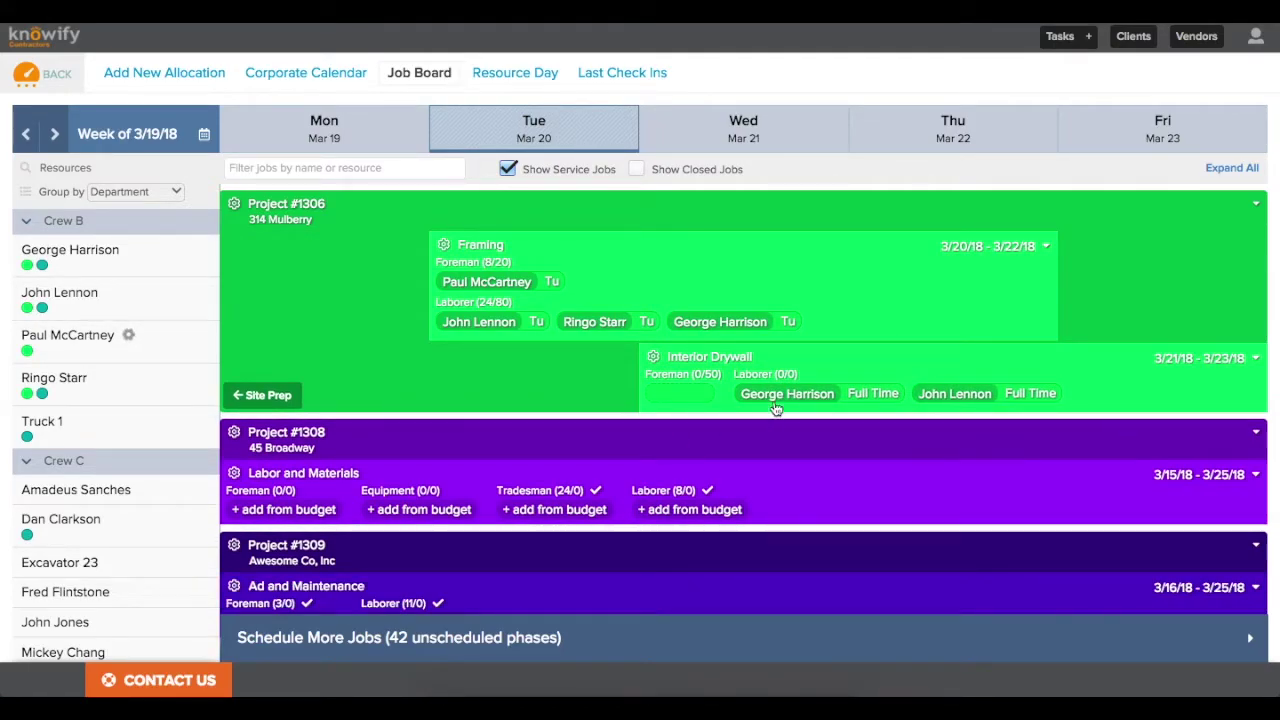
left_click(874, 400)
left_click(876, 398)
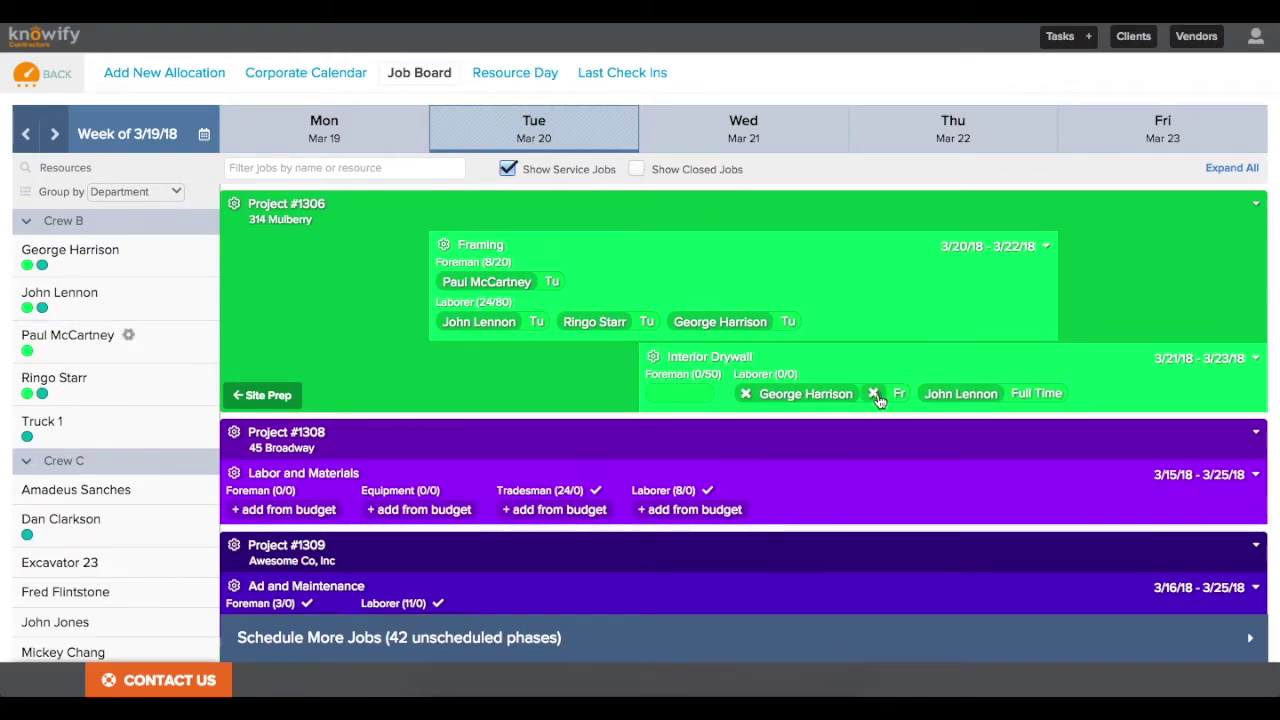
left_click(876, 398)
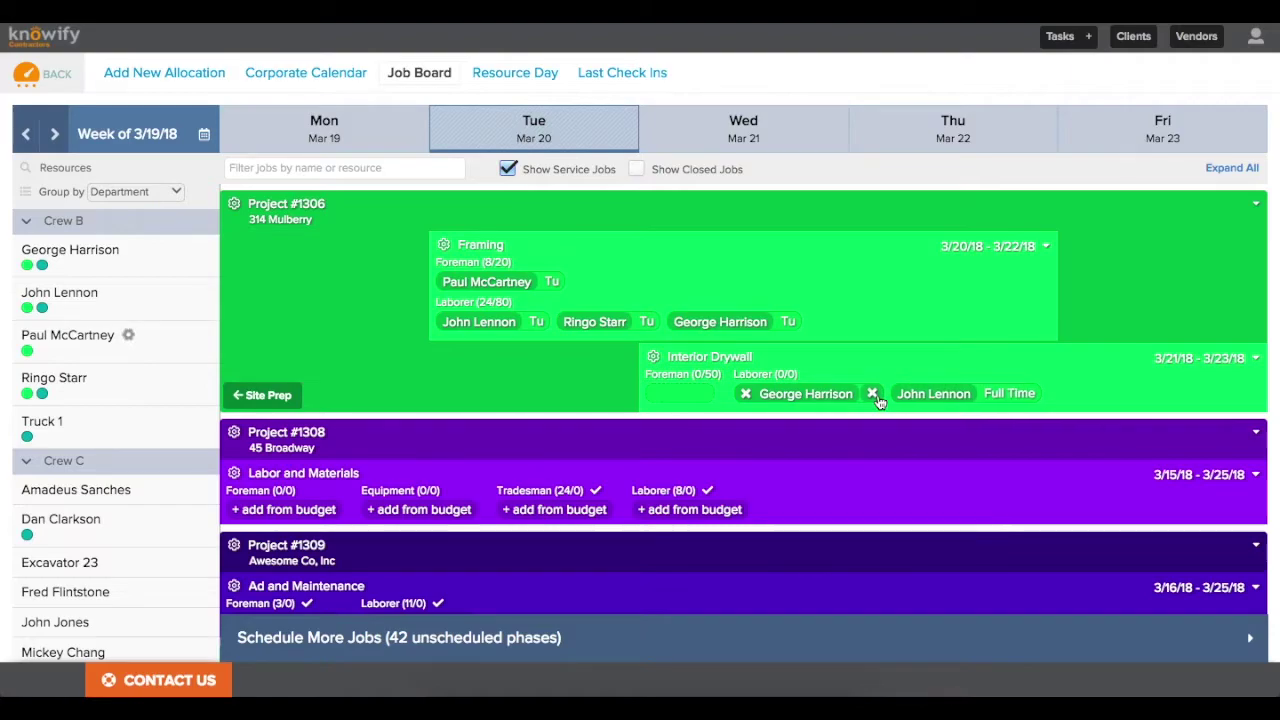
left_click(872, 395)
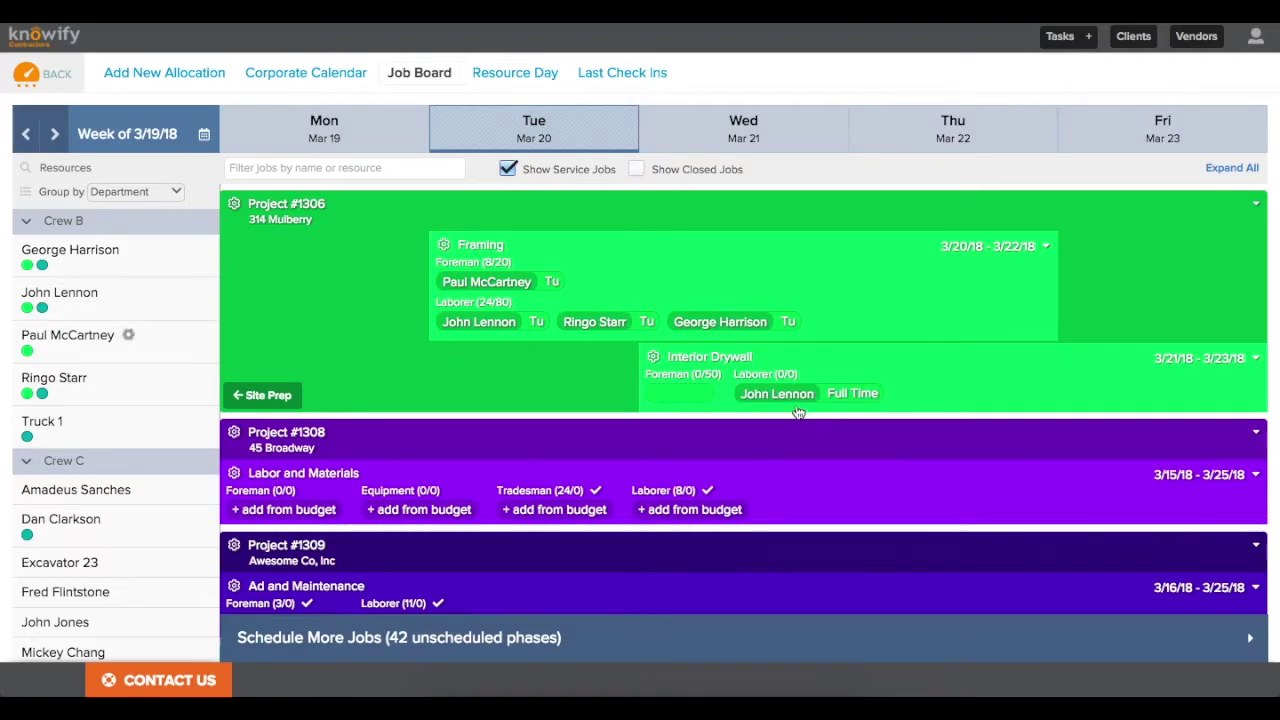
mouse_move(748, 396)
left_click(747, 395)
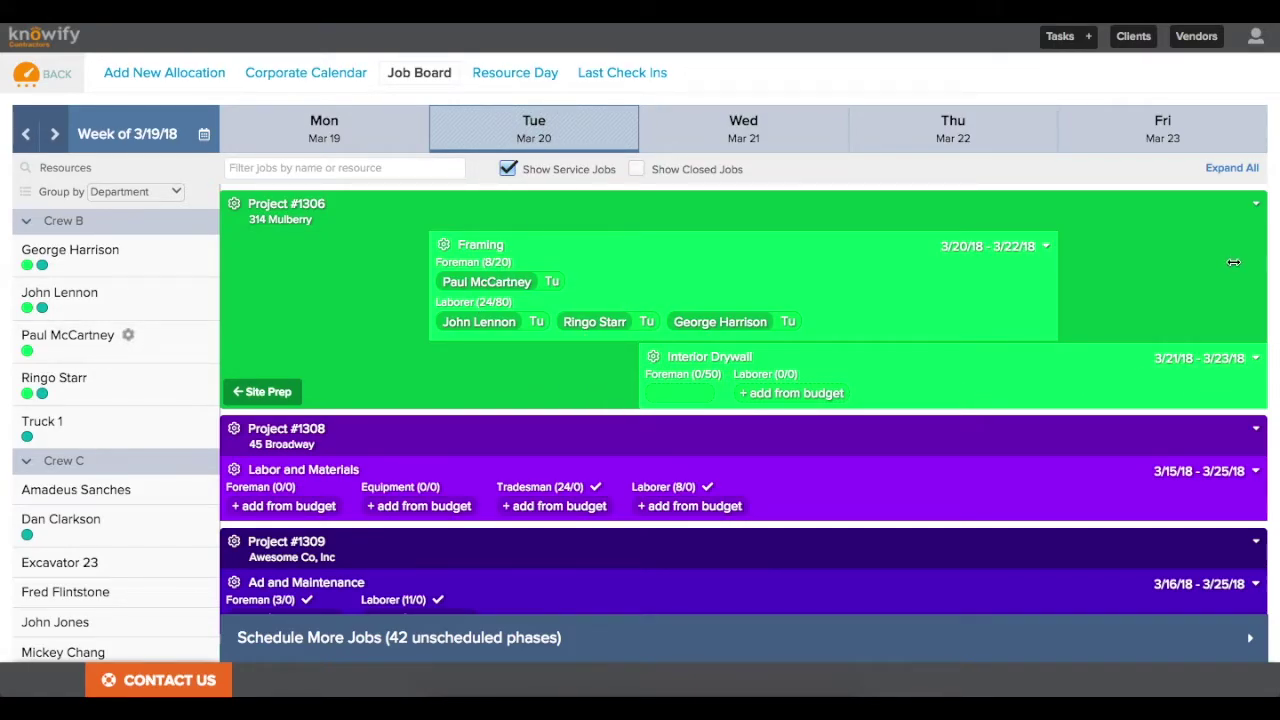
left_click_drag(1234, 262, 957, 277)
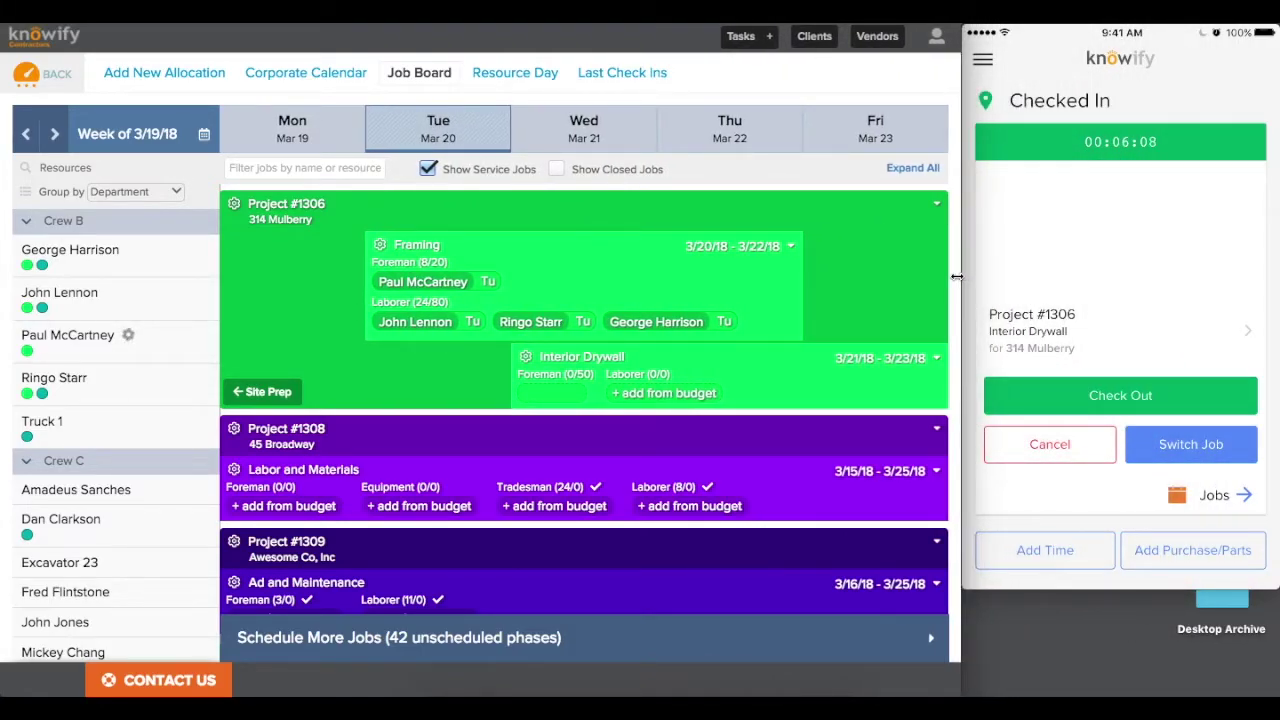
Book the Crew B foreman on Project #1308 Labor and Materials for Tuesday only
mouse_move(129, 340)
left_click(166, 352)
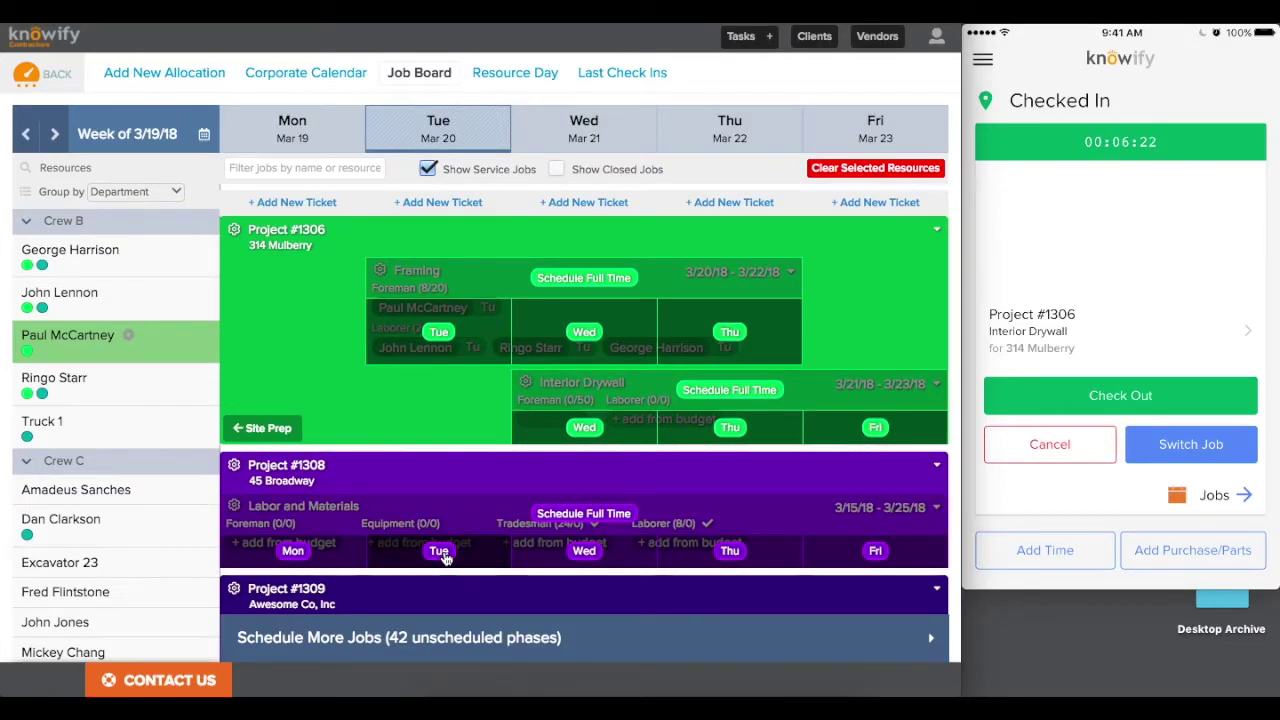
left_click(440, 553)
left_click(517, 516)
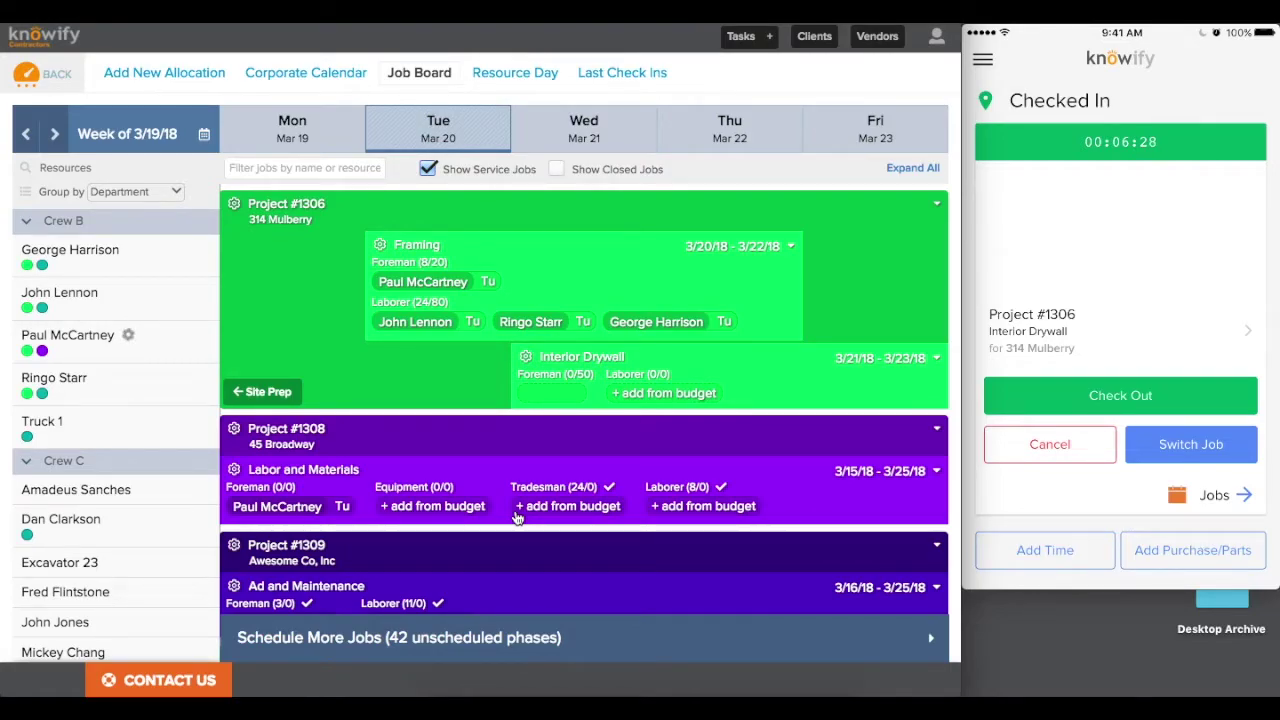
mouse_move(1229, 465)
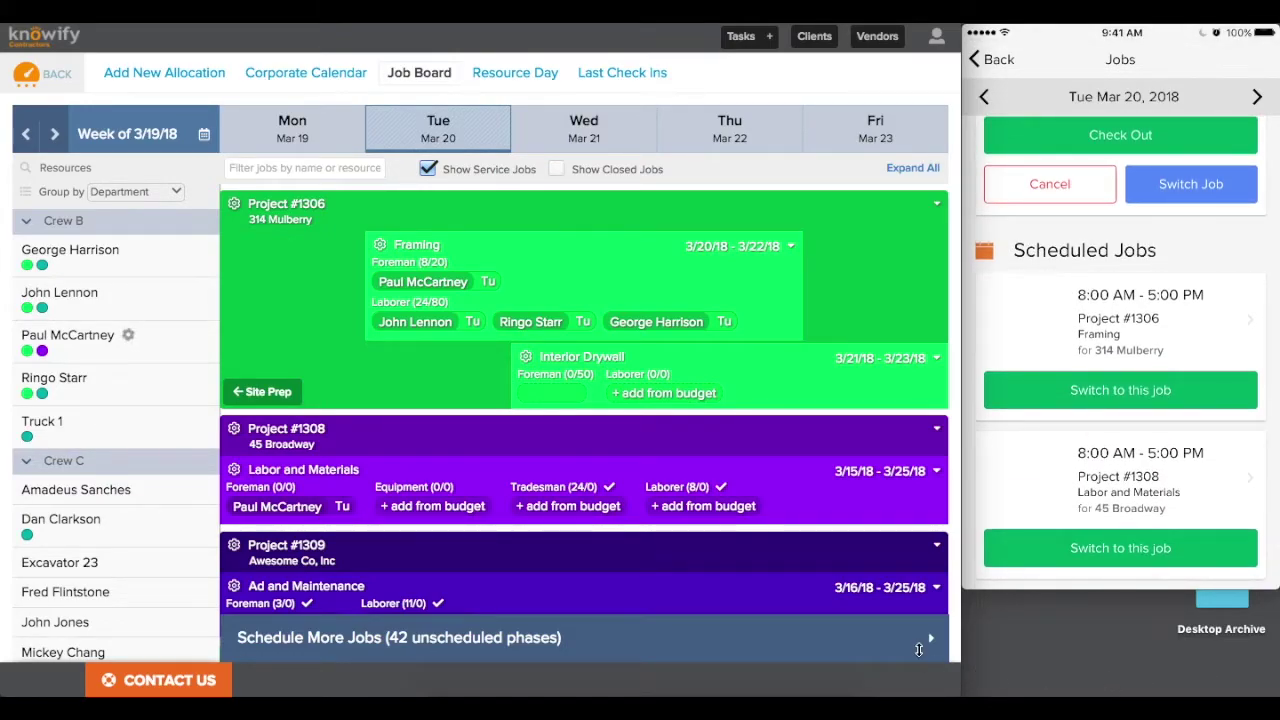
Shift the Interior Drywall date range to start March 20, keeping three days
scroll(580, 578, "down", 5)
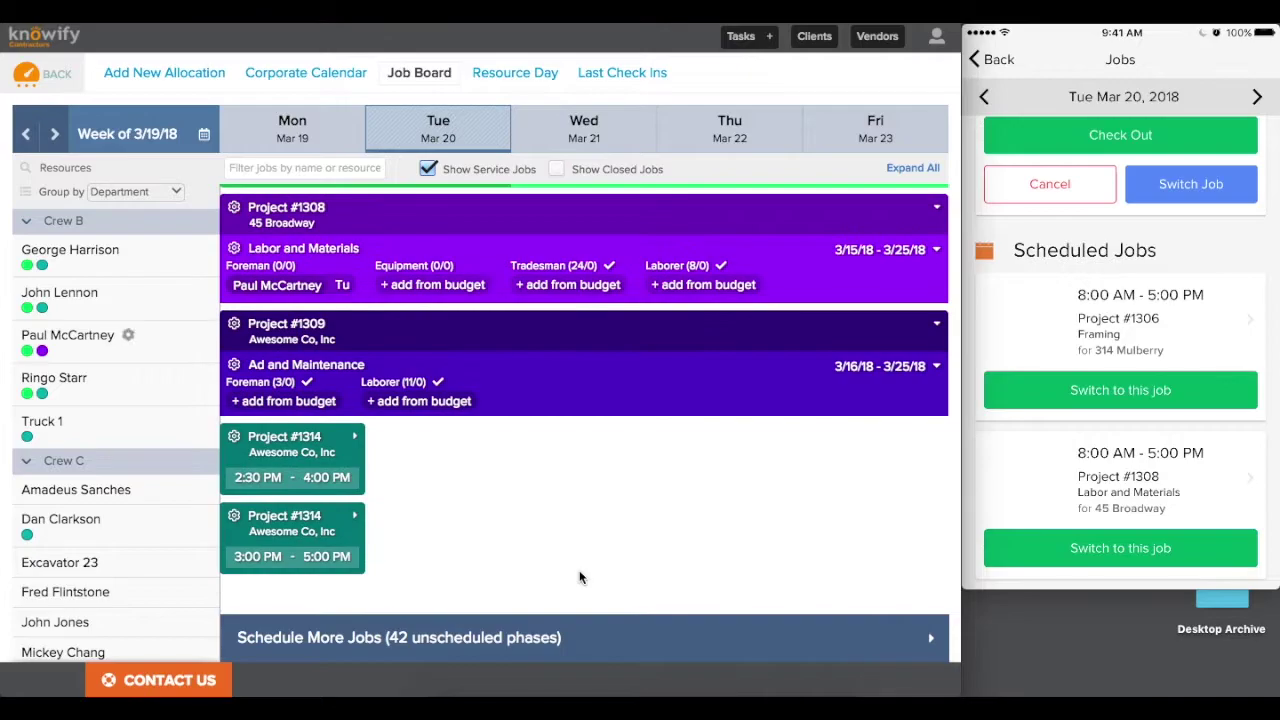
scroll(580, 578, "up", 5)
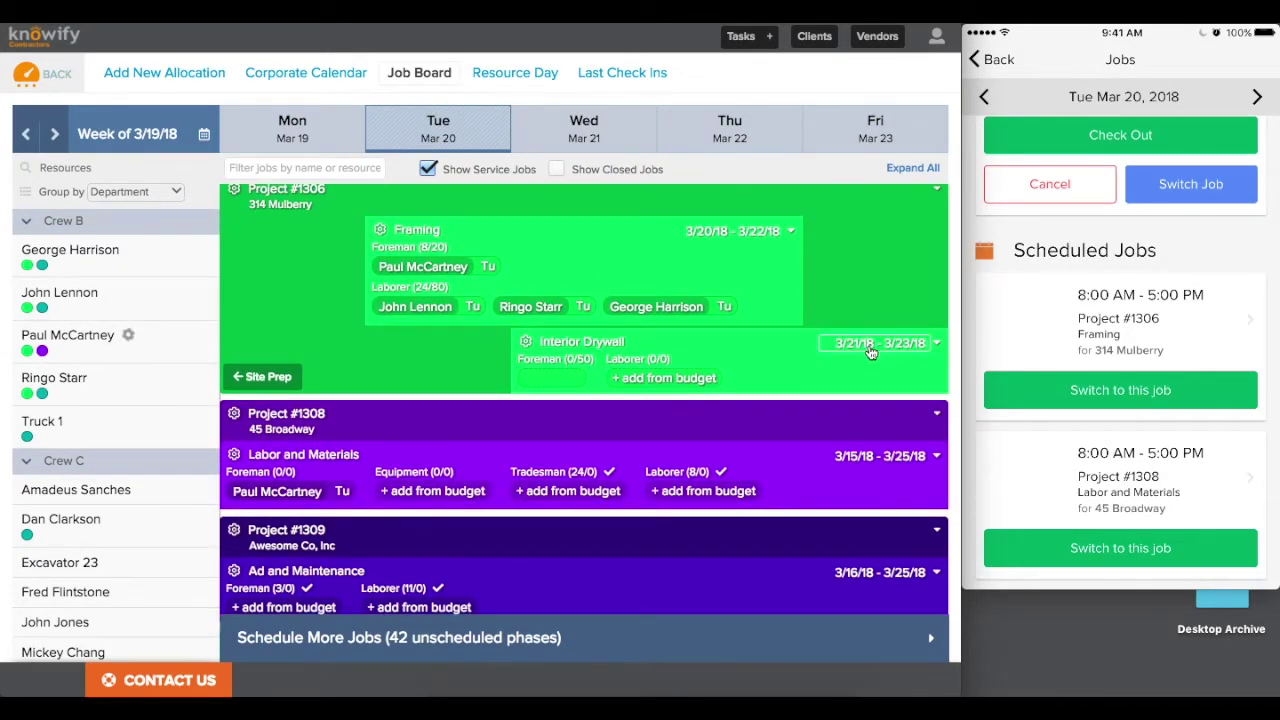
left_click(868, 345)
left_click(774, 553)
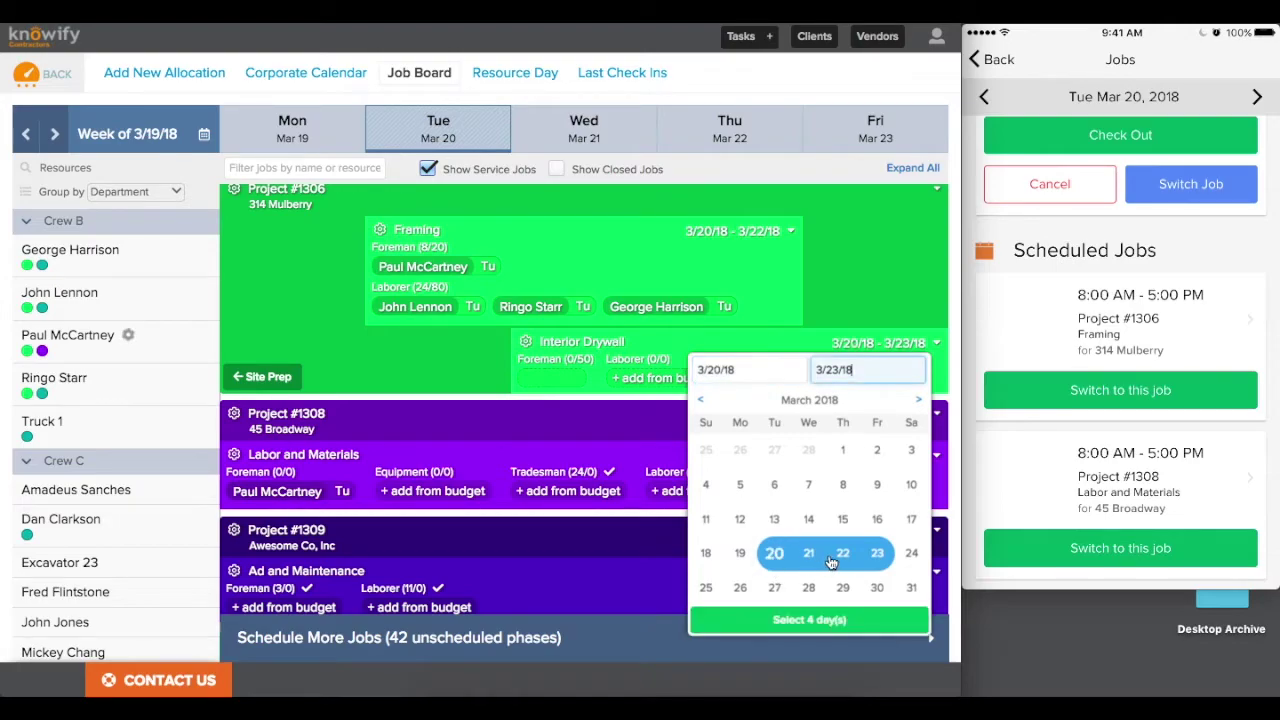
left_click(836, 624)
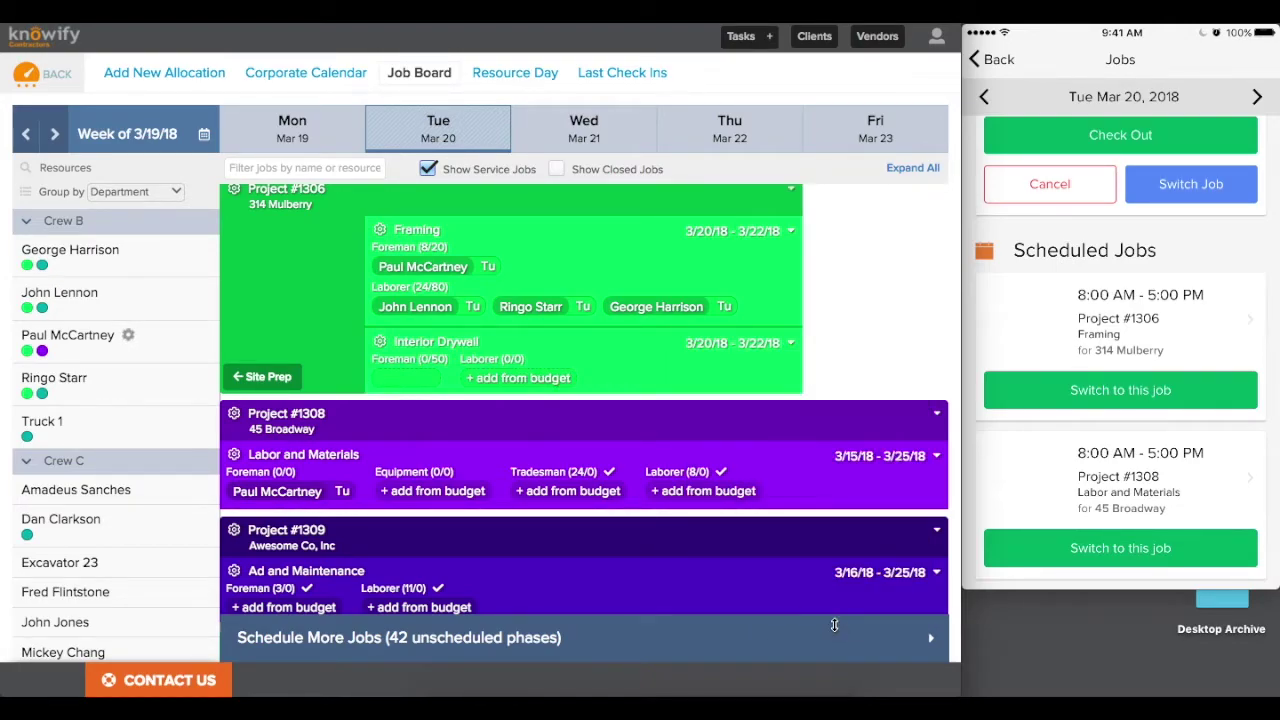
Make the third Crew B resource full-time Interior Drywall foreman and widen the page to full screen
left_click(167, 354)
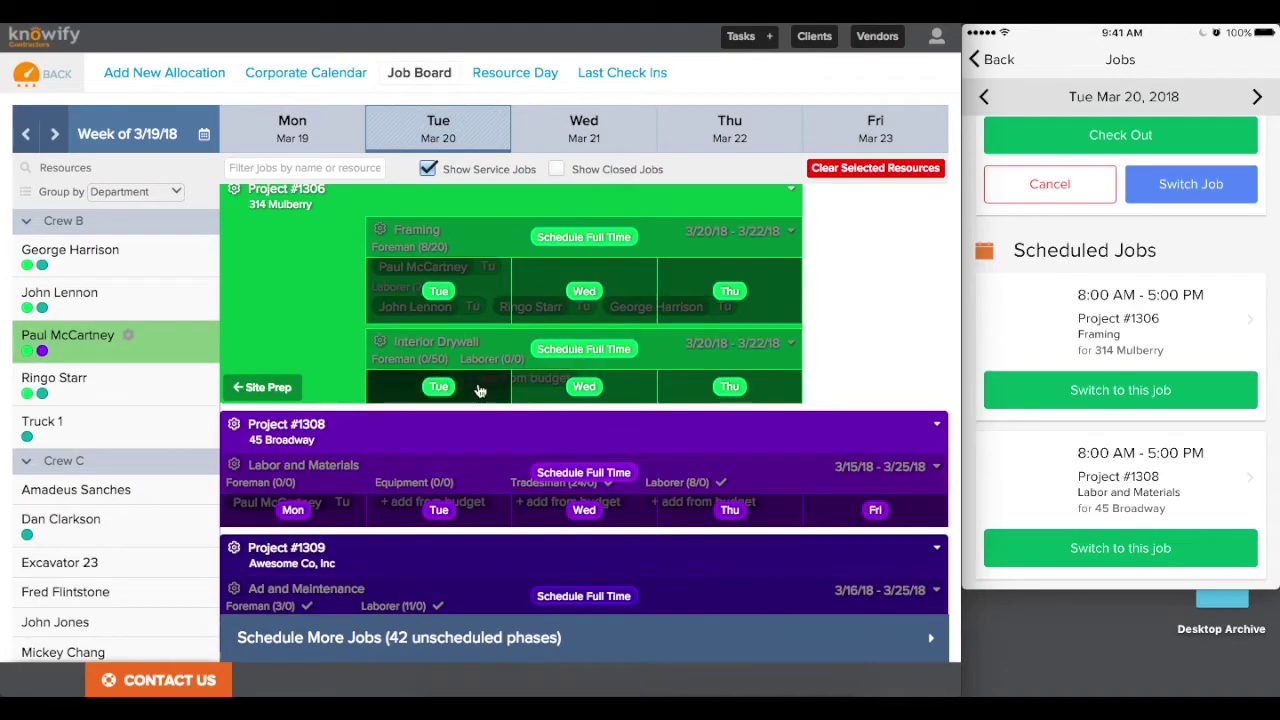
left_click(475, 367)
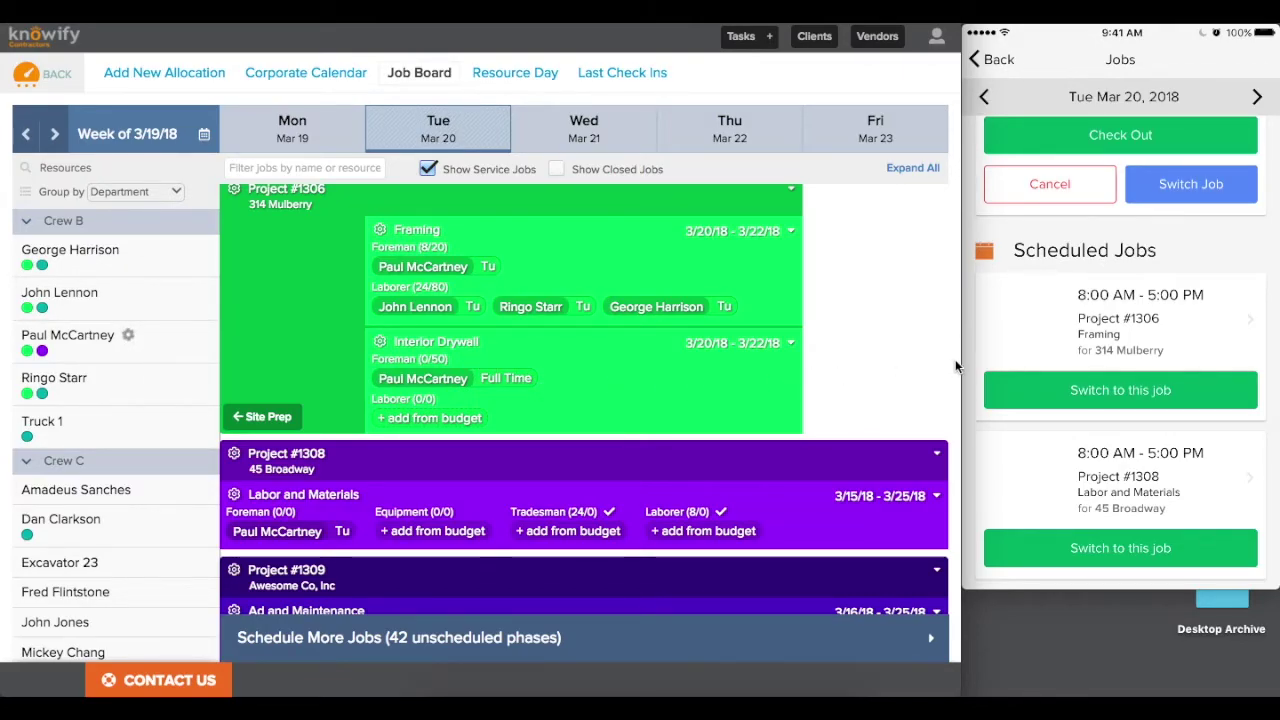
left_click_drag(960, 361, 1276, 348)
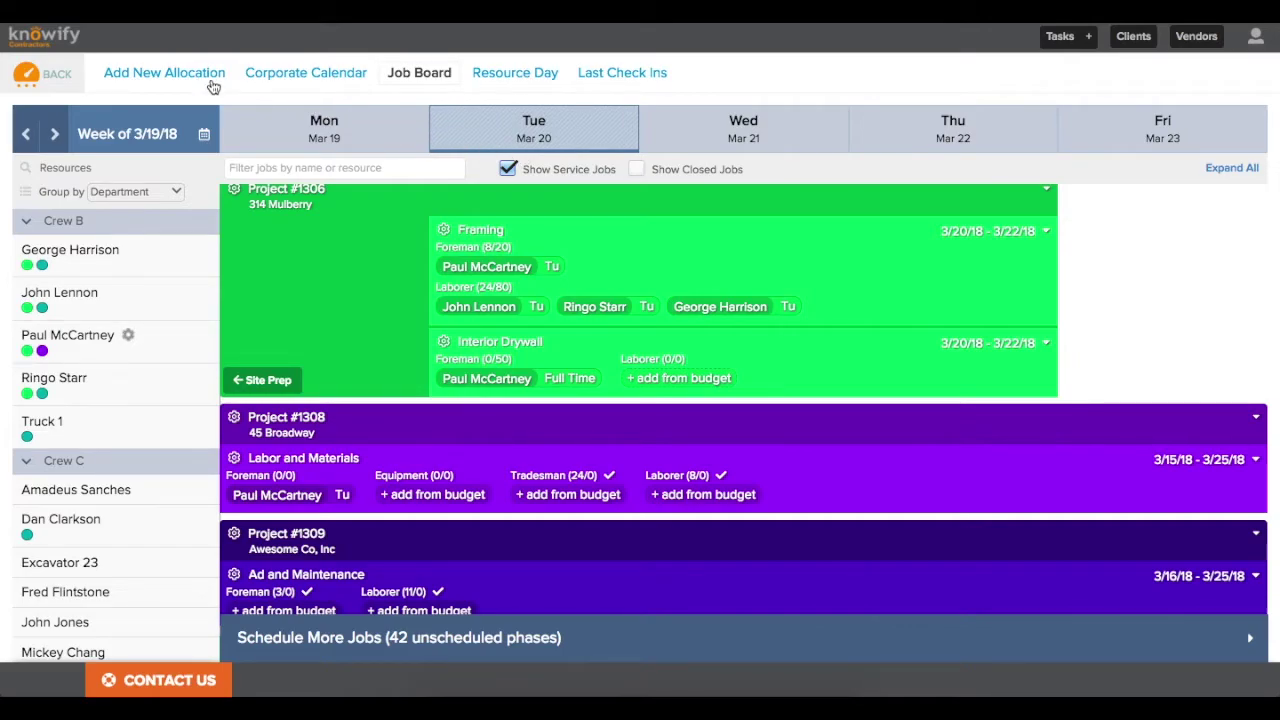
Start a new allocation for the third Crew B resource on Project #1306 Site Prep
left_click(180, 76)
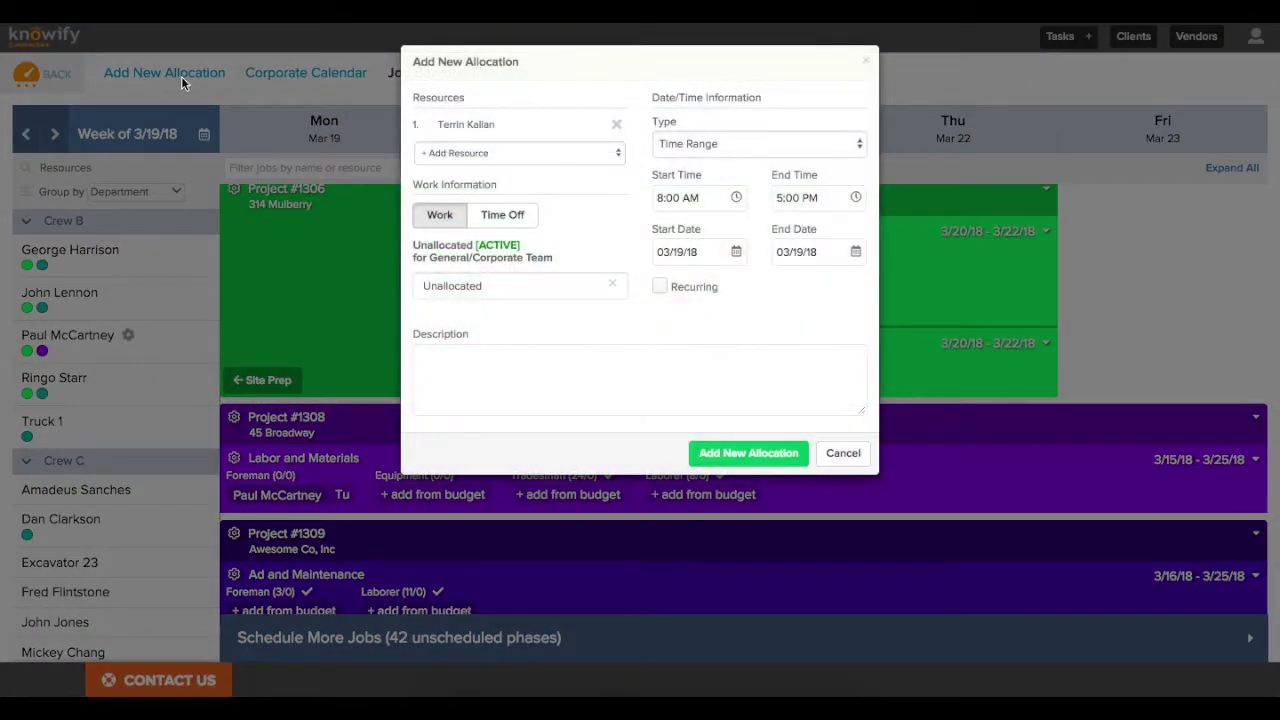
left_click(614, 124)
left_click(504, 127)
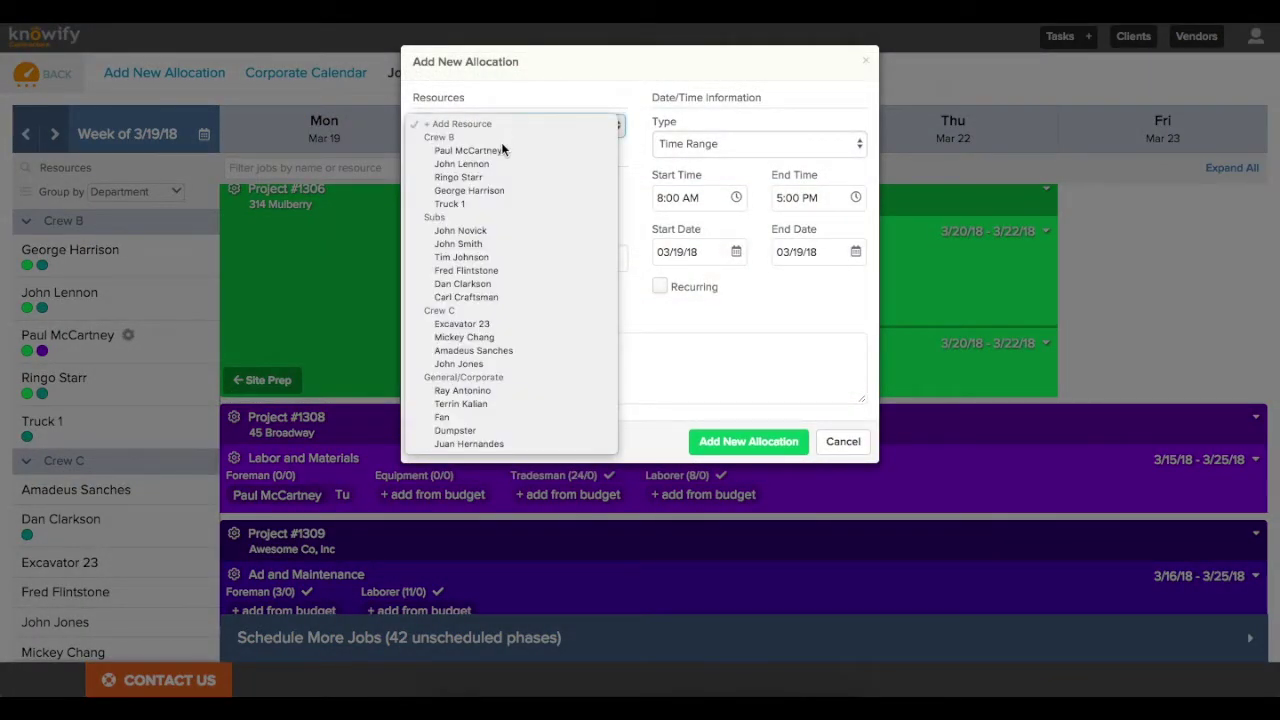
left_click(501, 151)
left_click(489, 297)
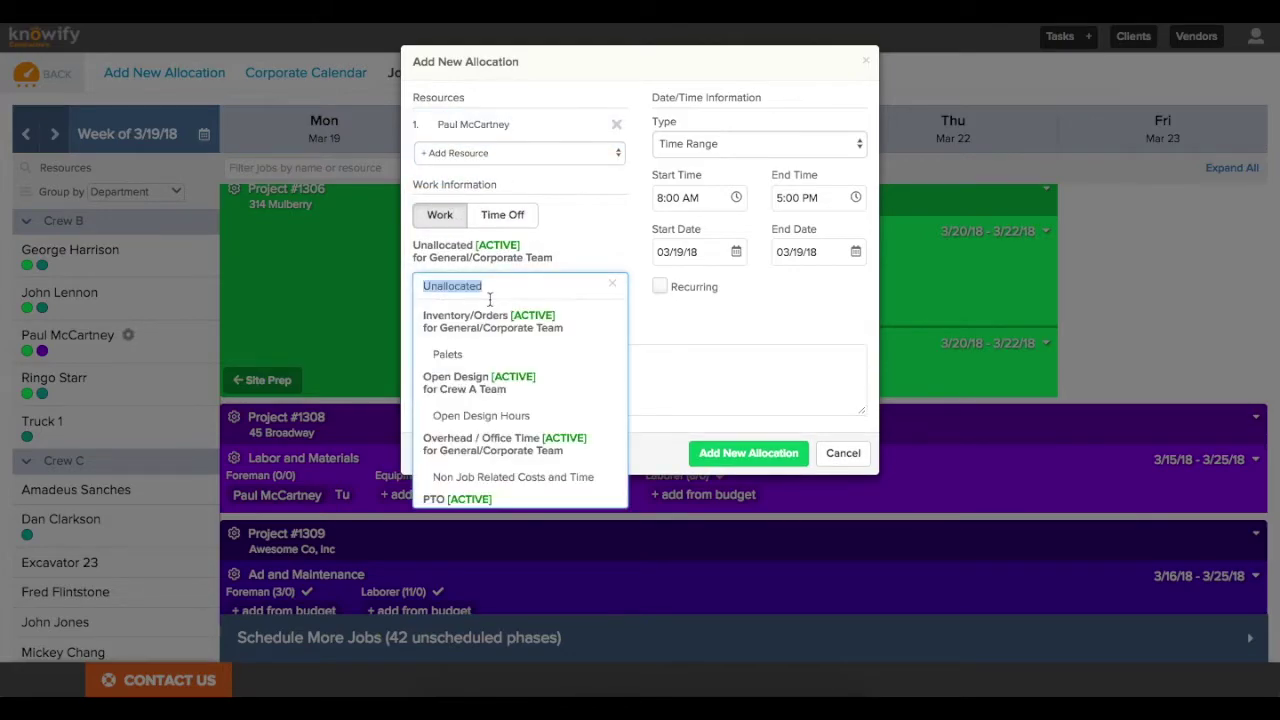
type("1306")
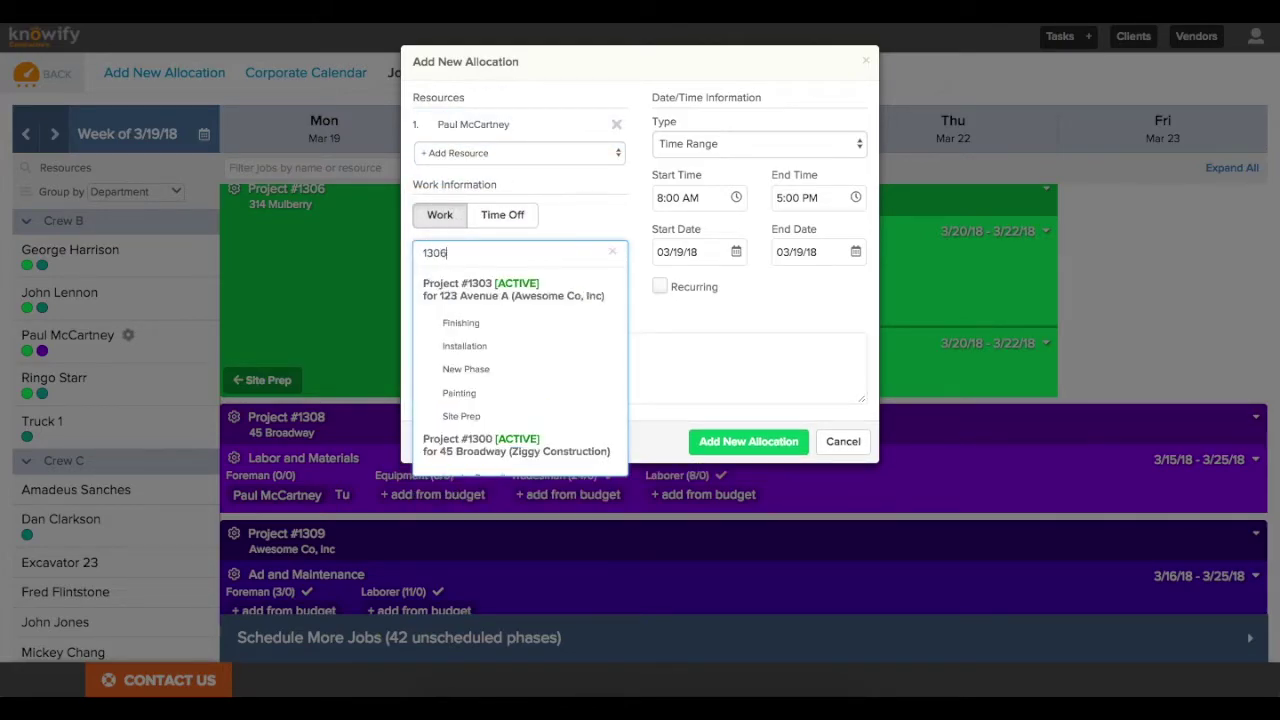
left_click(489, 355)
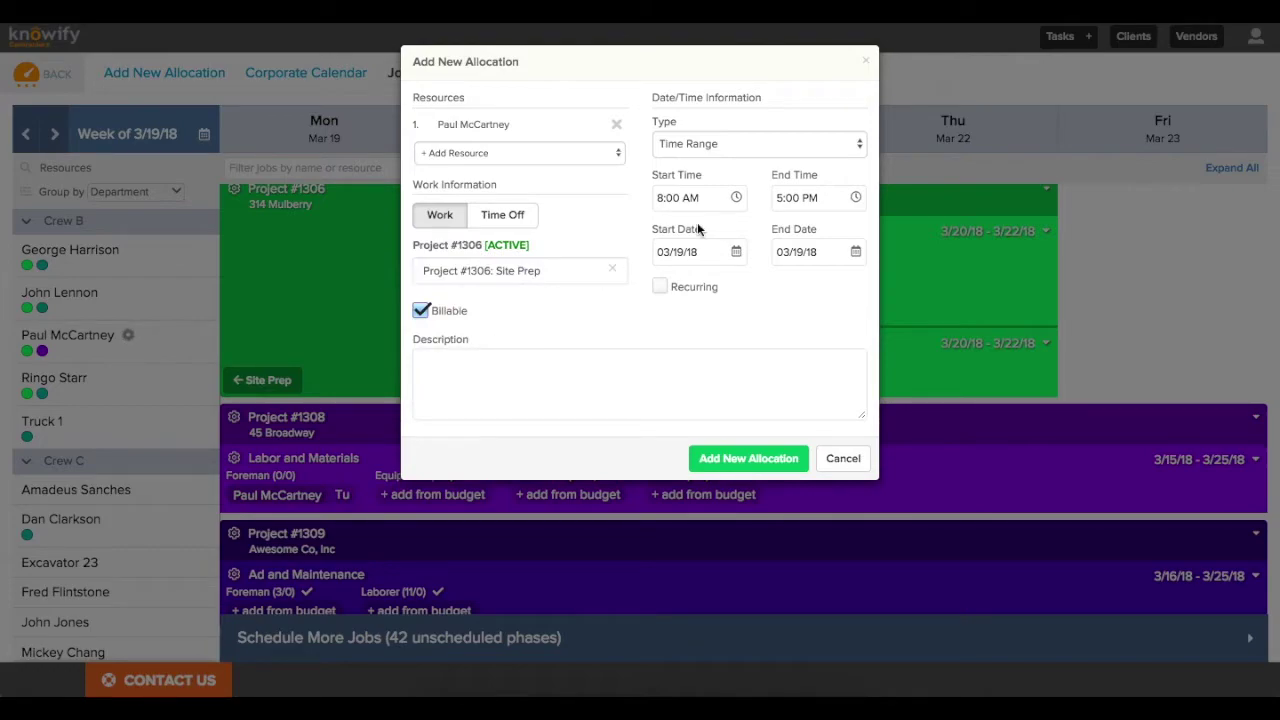
Set the allocation's end time to 12:00 PM, save it, and narrow the page
left_click(800, 199)
left_click(790, 276)
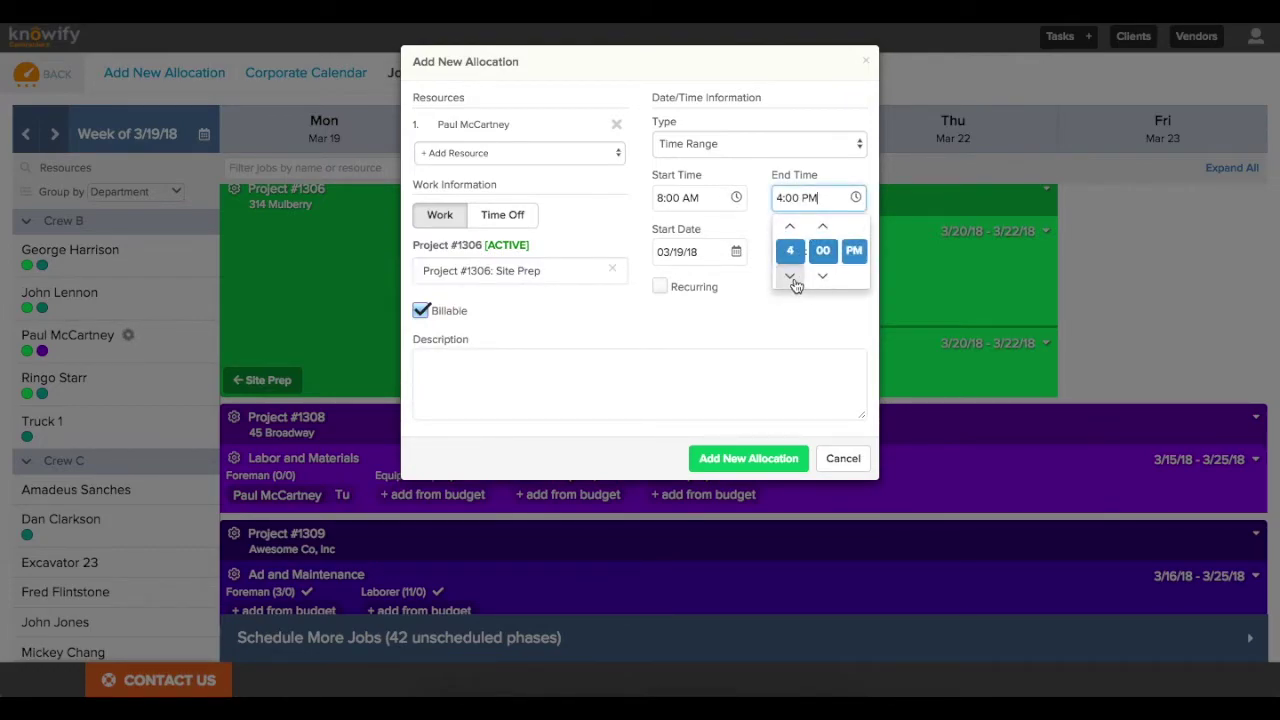
double_click(790, 276)
double_click(790, 276)
left_click(771, 322)
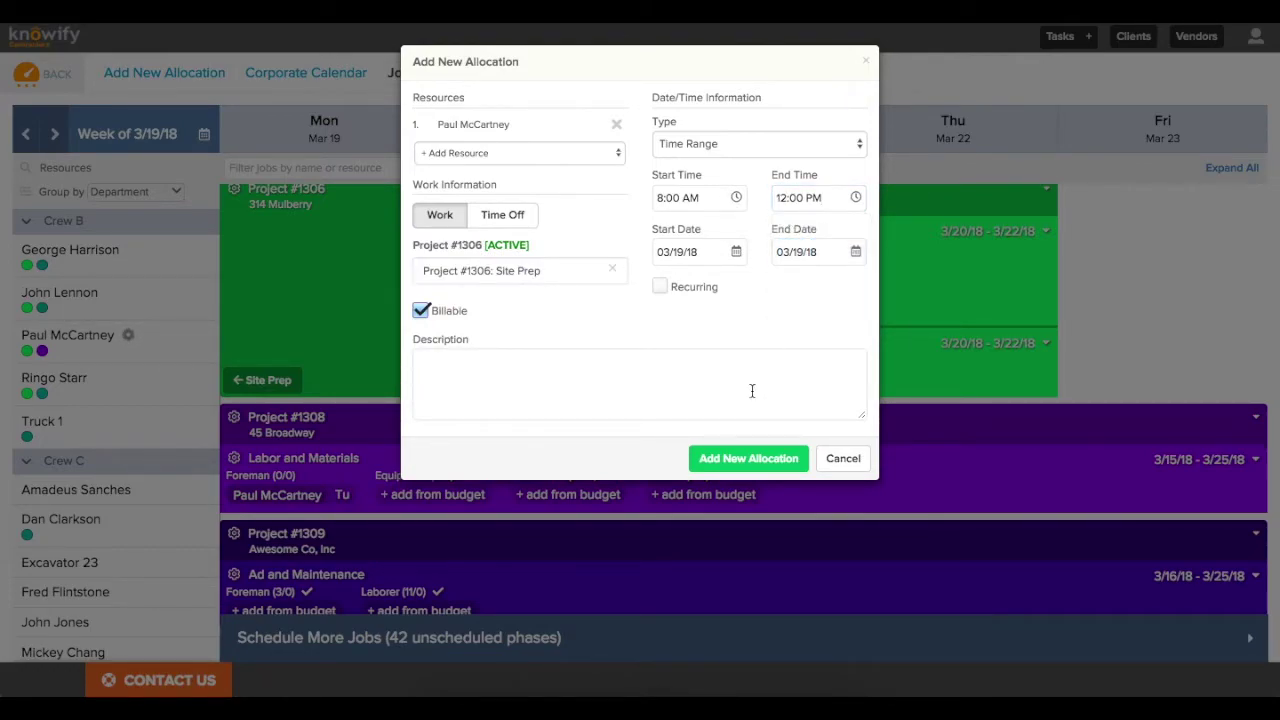
left_click(752, 458)
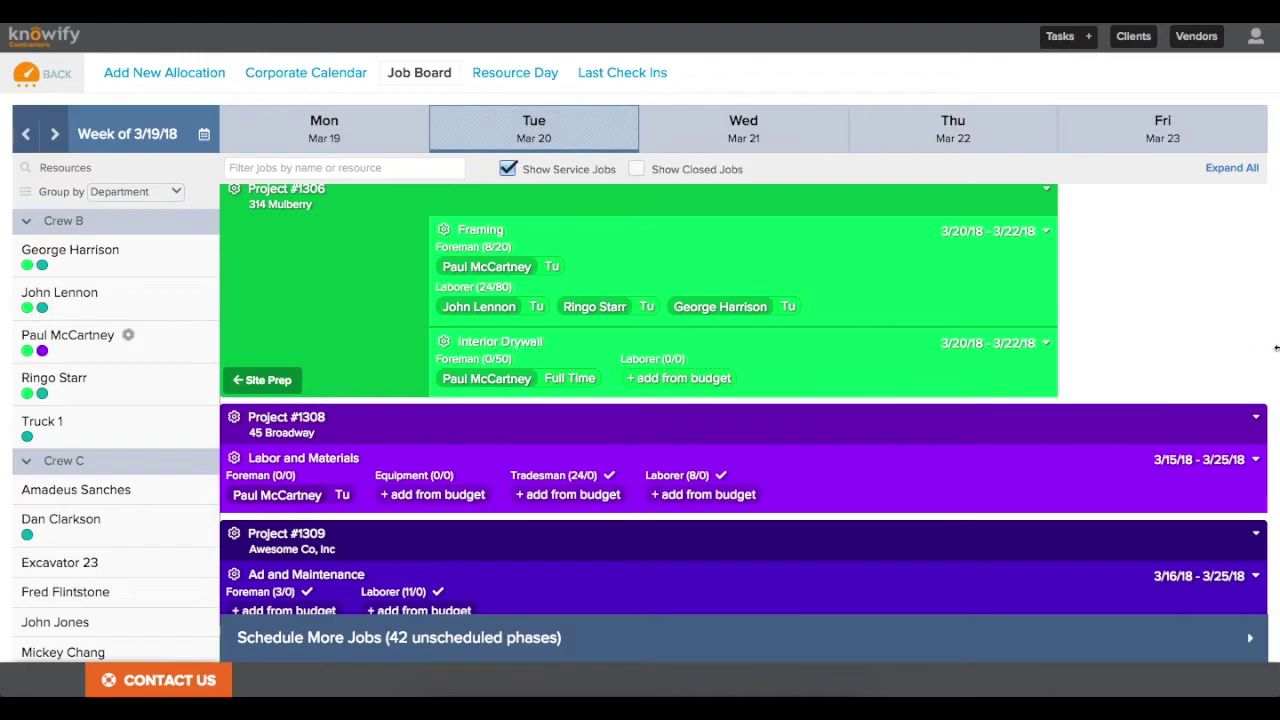
left_click_drag(1276, 348, 960, 346)
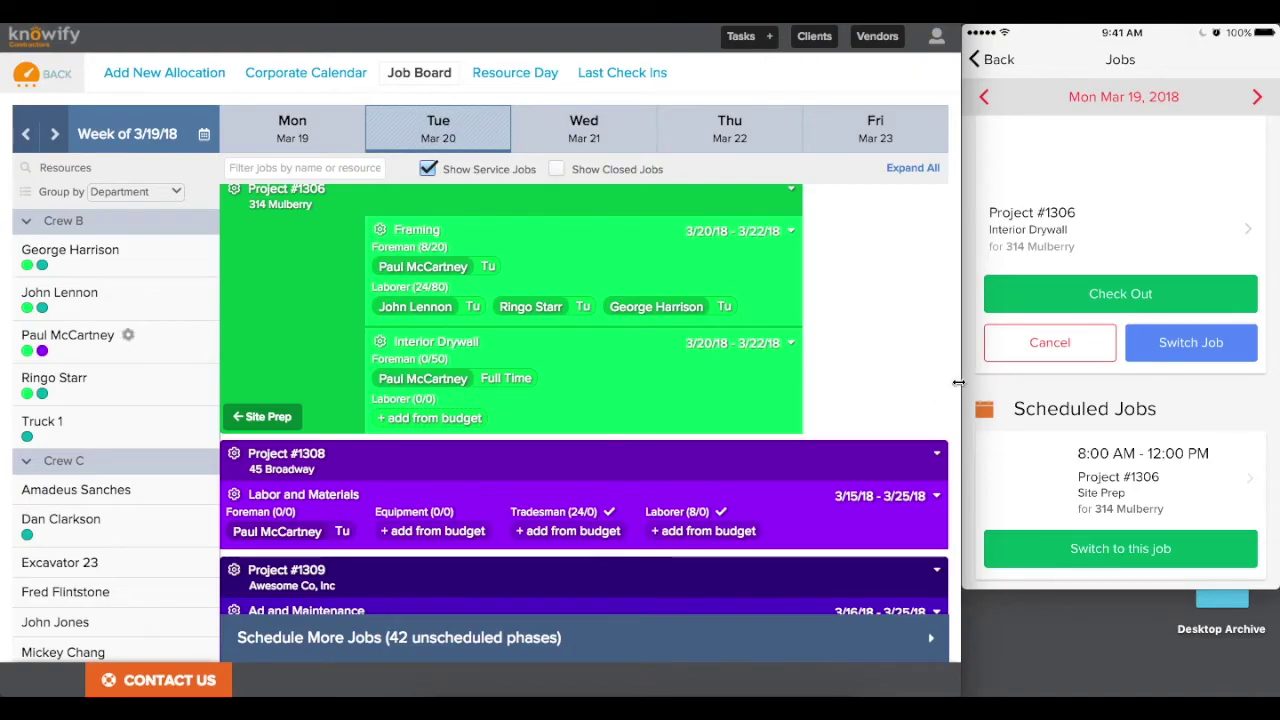
Switch the schedule to the Resource Day view
left_click(507, 80)
Show the third Crew B resource's 03/19/18 day schedule and widen the page back to full screen
scroll(500, 244, "down", 2)
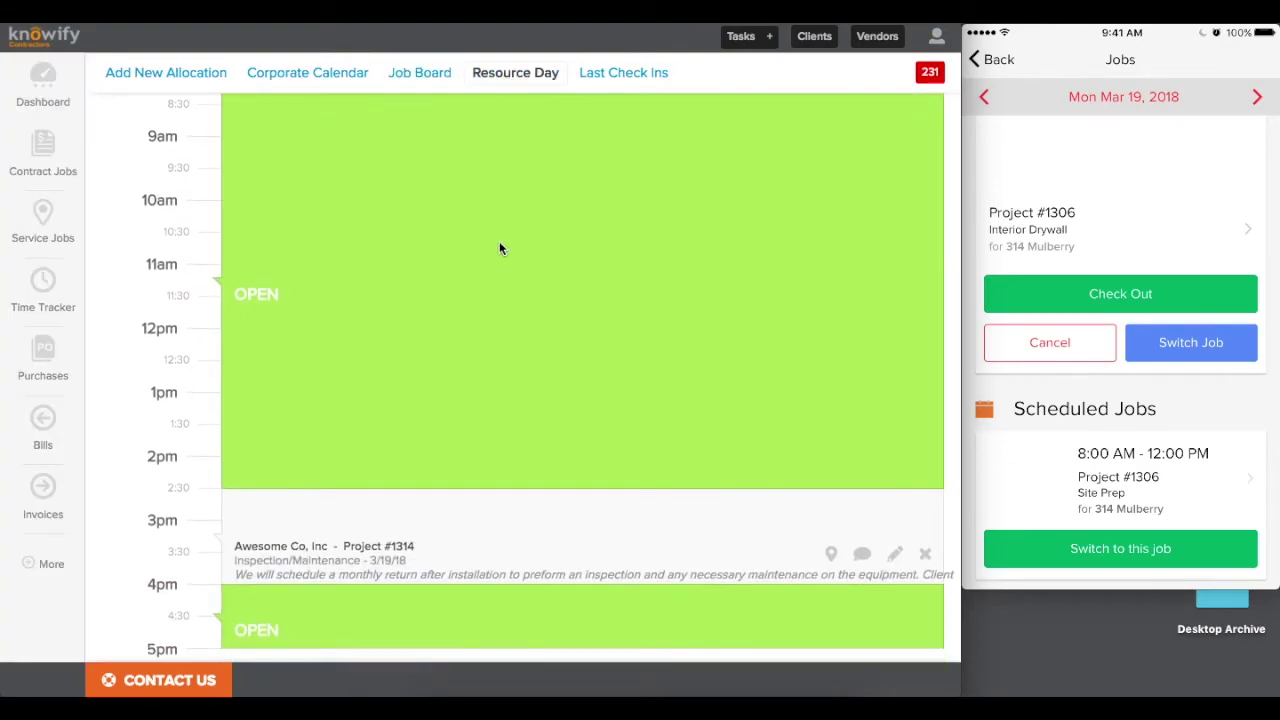
scroll(501, 248, "up", 2)
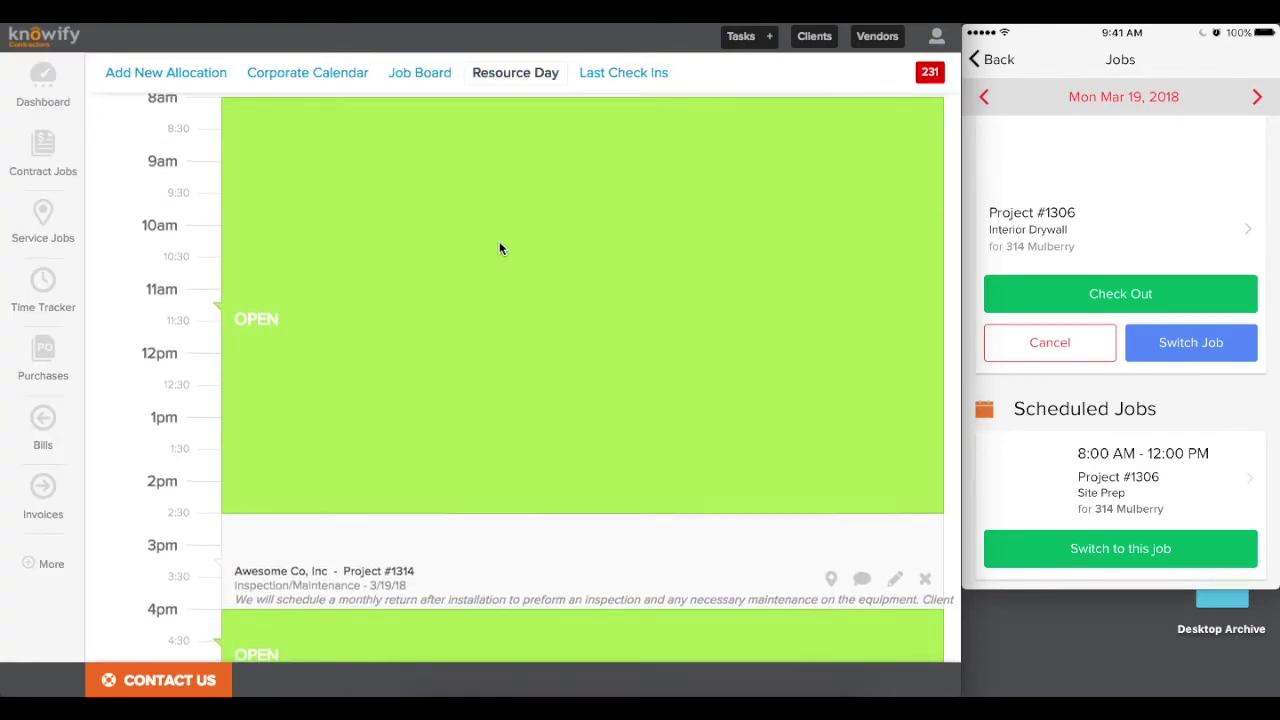
left_click(287, 133)
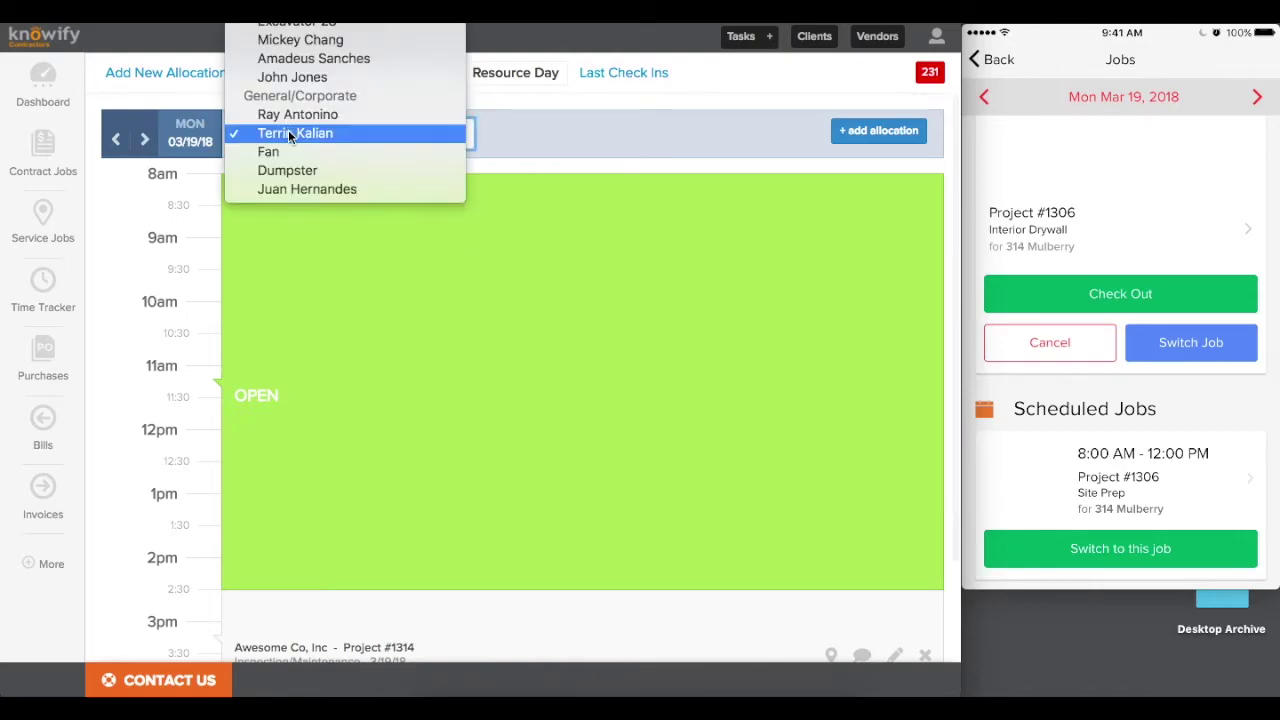
scroll(327, 80, "up", 1)
scroll(327, 80, "up", 3)
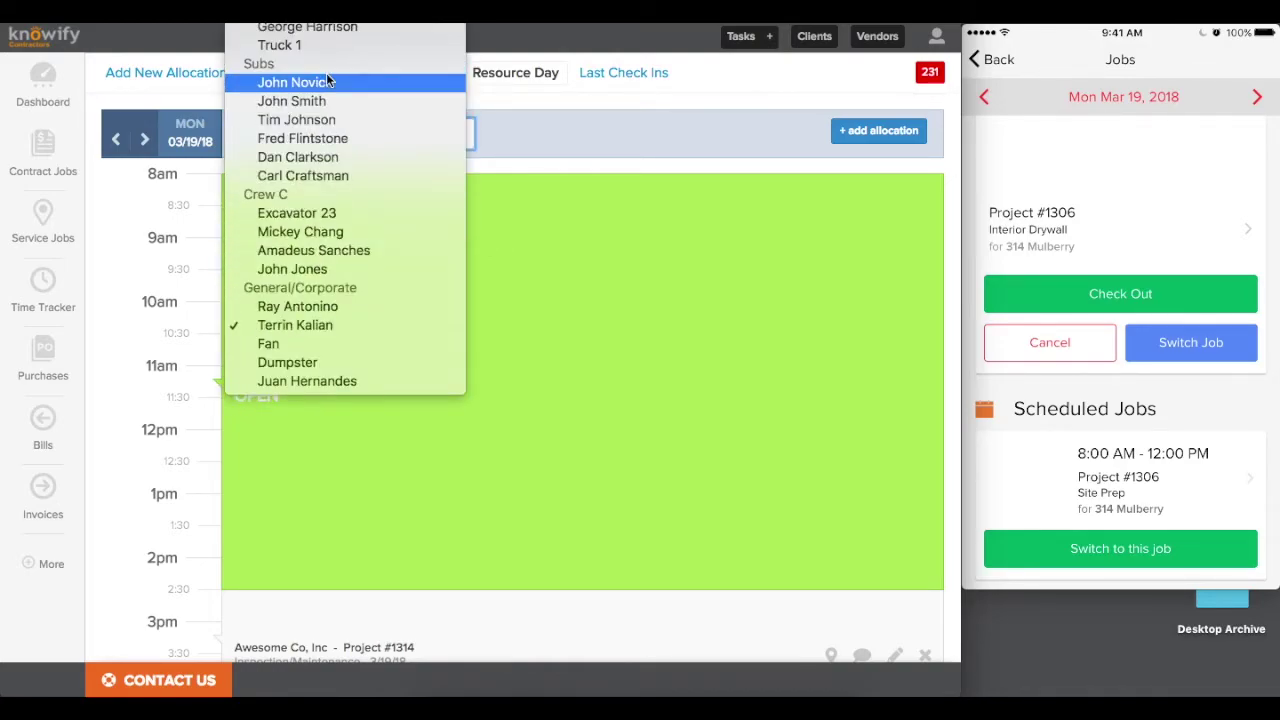
left_click(325, 27)
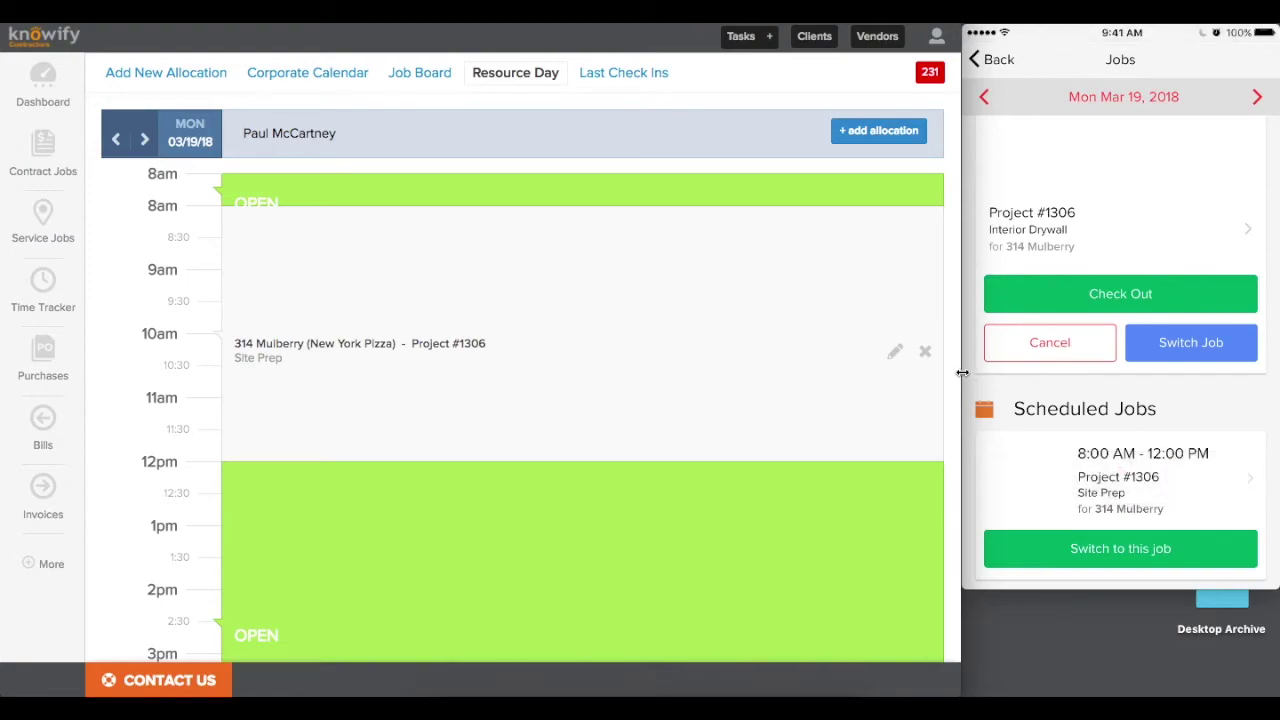
left_click_drag(960, 371, 1276, 369)
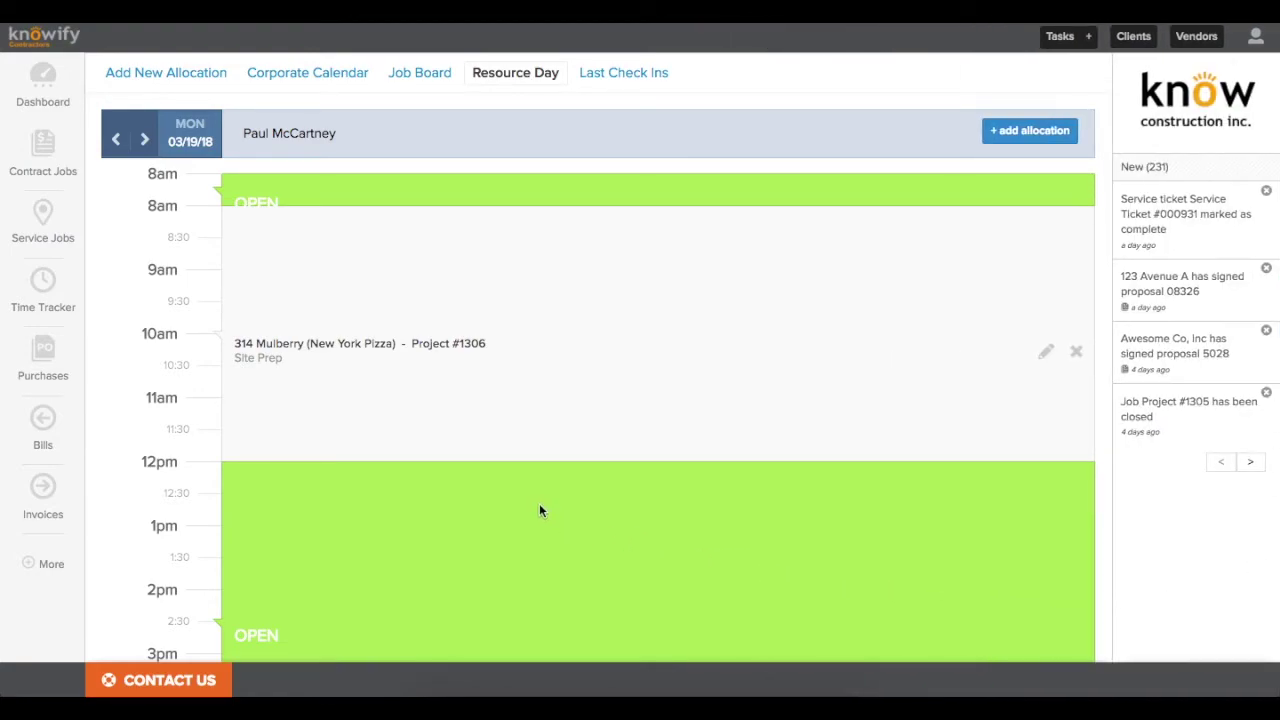
Center the 03/20/18 Last Check Ins map on Project #1306's 12:41 PM check-in at 314 Mulberry
left_click(612, 87)
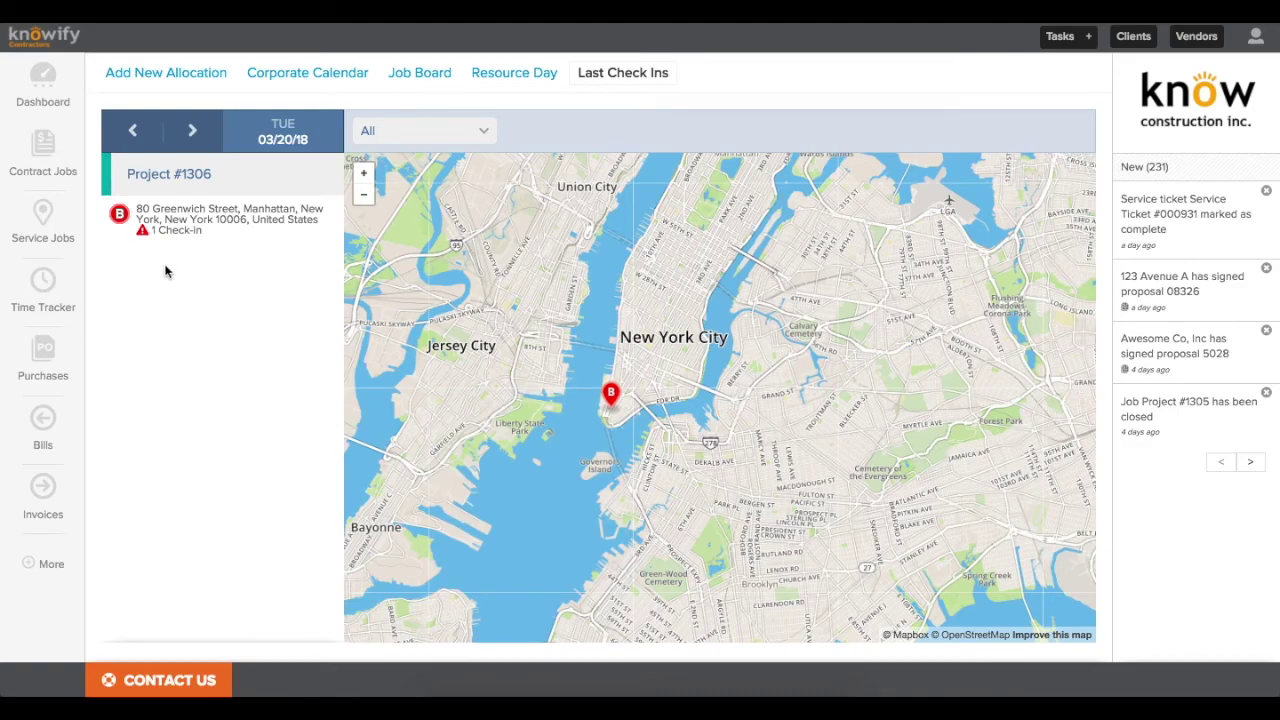
mouse_move(142, 236)
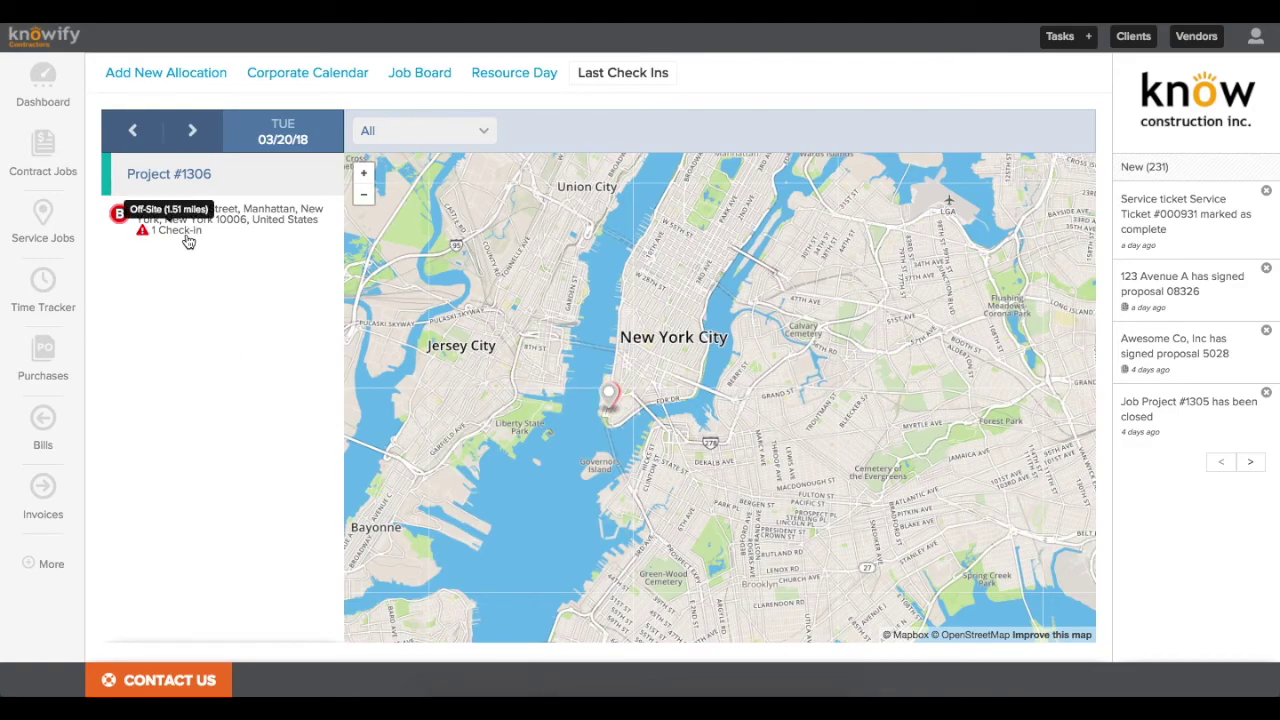
left_click(186, 240)
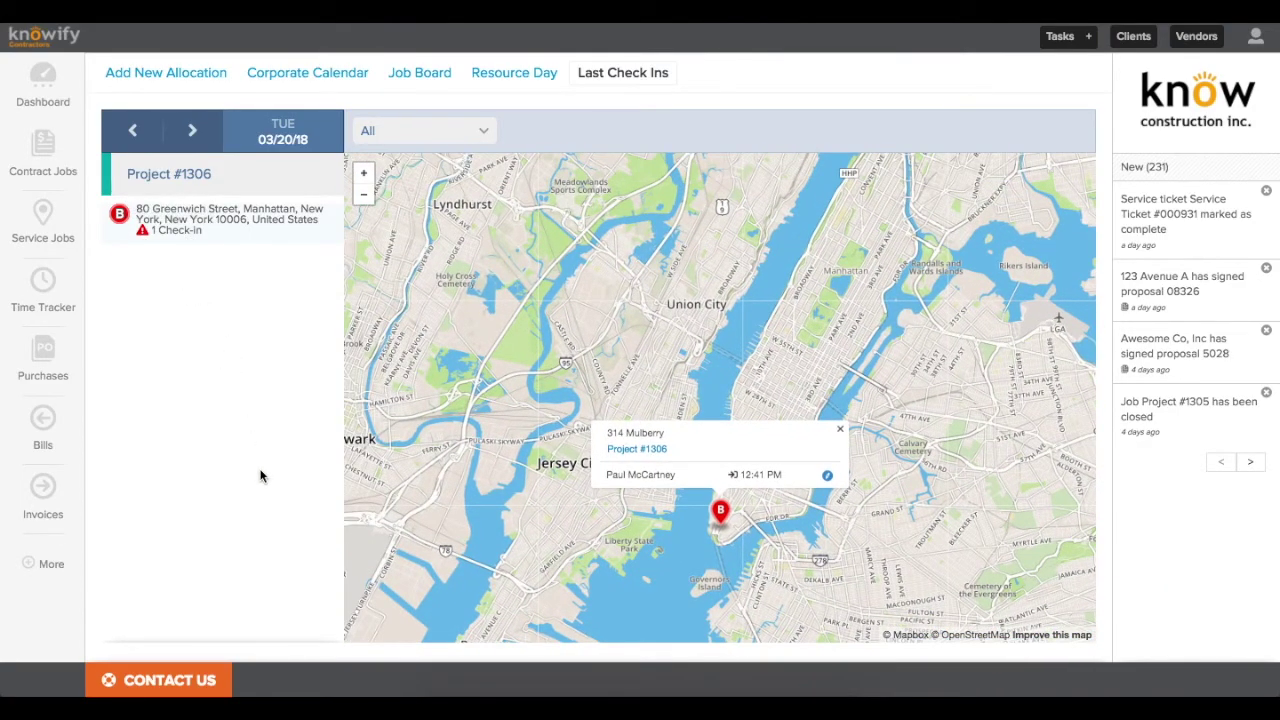
Visit the Project #1306 job page, then reshow its check-in popup with 12:41 PM in and 12:50 PM out
left_click(640, 450)
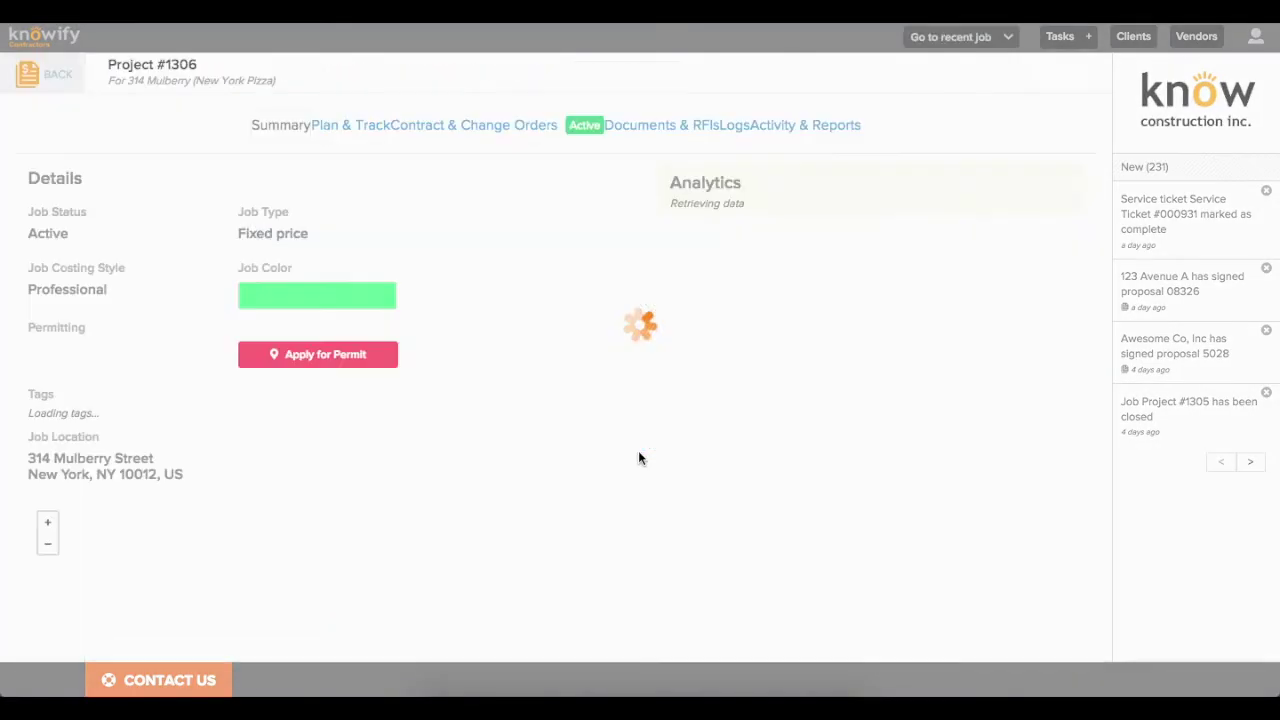
scroll(628, 487, "down", 3)
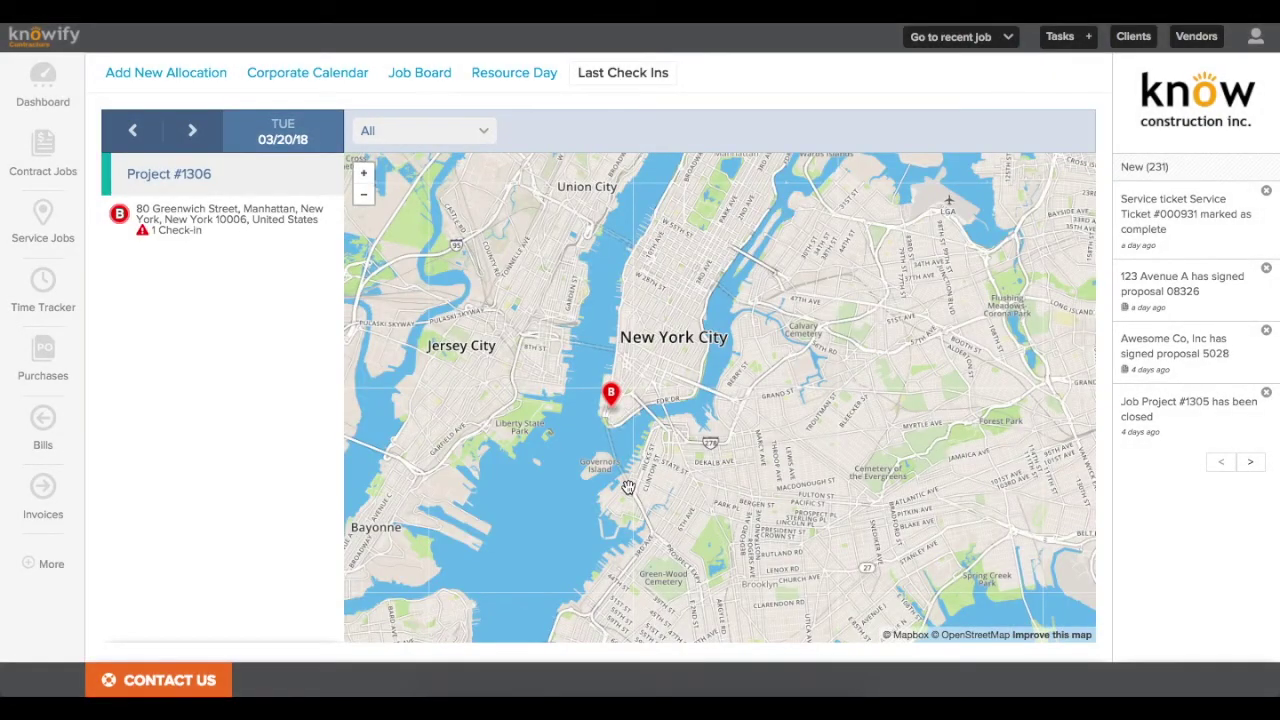
left_click(266, 232)
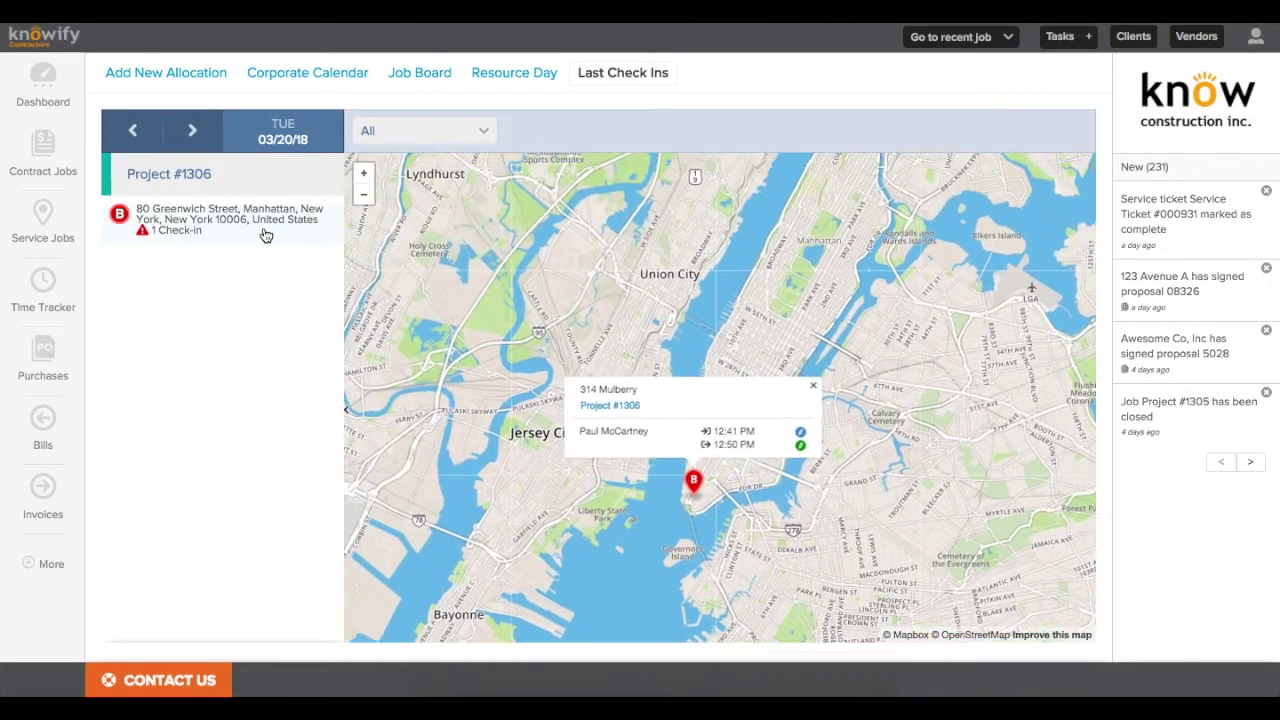